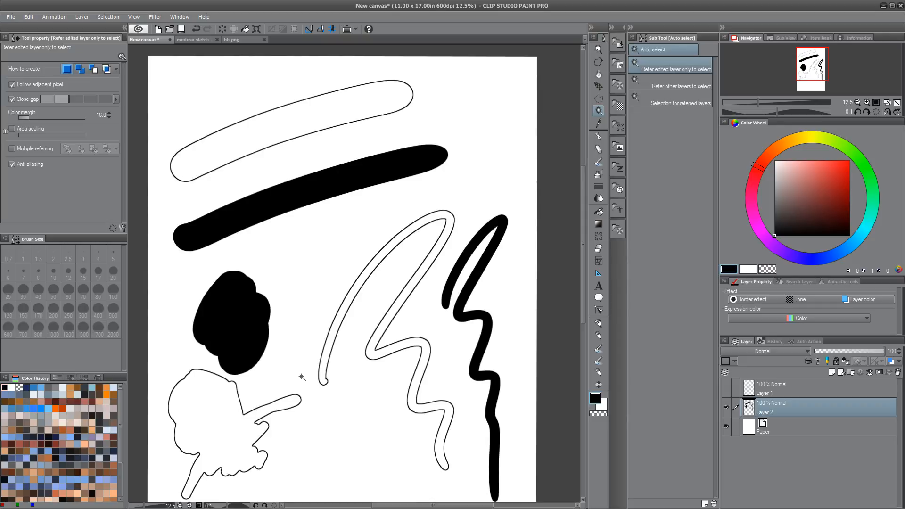
# Examine the coloured artwork in bh.png and the medusa sketch file, and return to the new canvas.
pyautogui.click(241, 39)
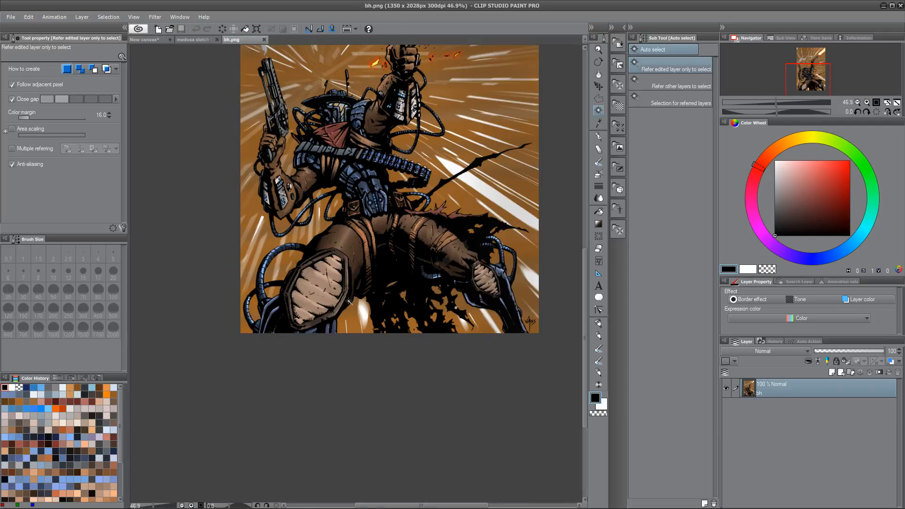
pyautogui.click(208, 41)
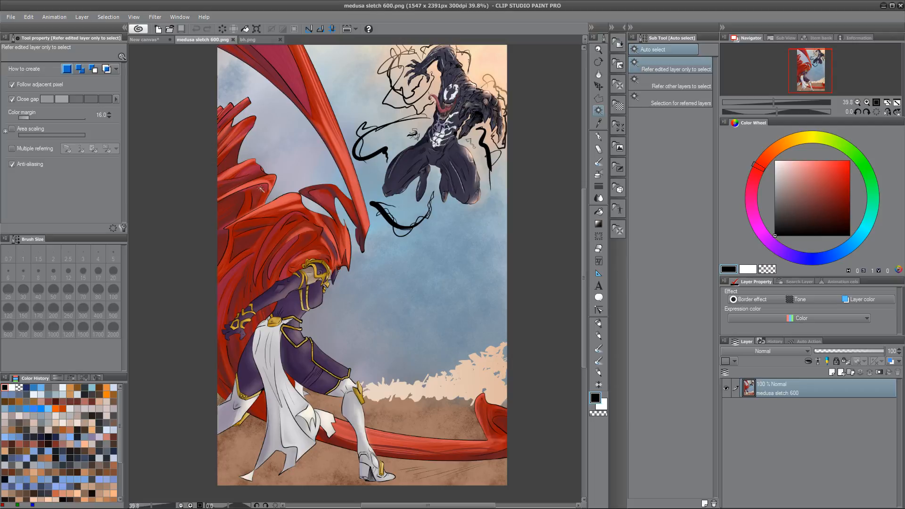
pyautogui.click(150, 40)
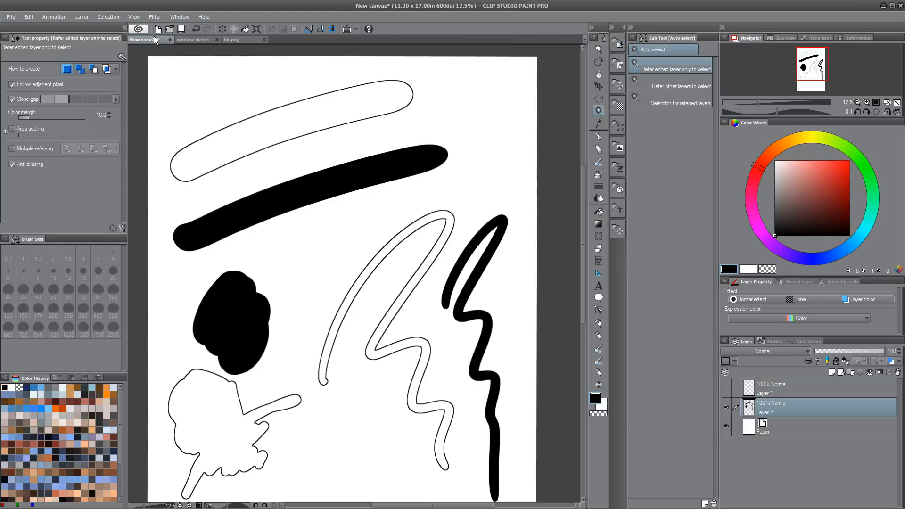
# Hide Layer 2, show the masked figure on Layer 1 and make it the active layer for the giant marker brush.
pyautogui.click(727, 407)
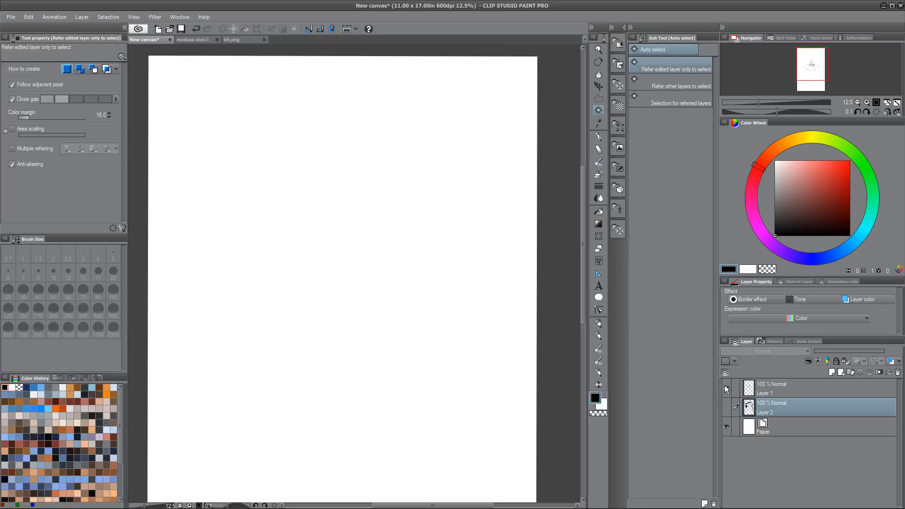
pyautogui.click(727, 388)
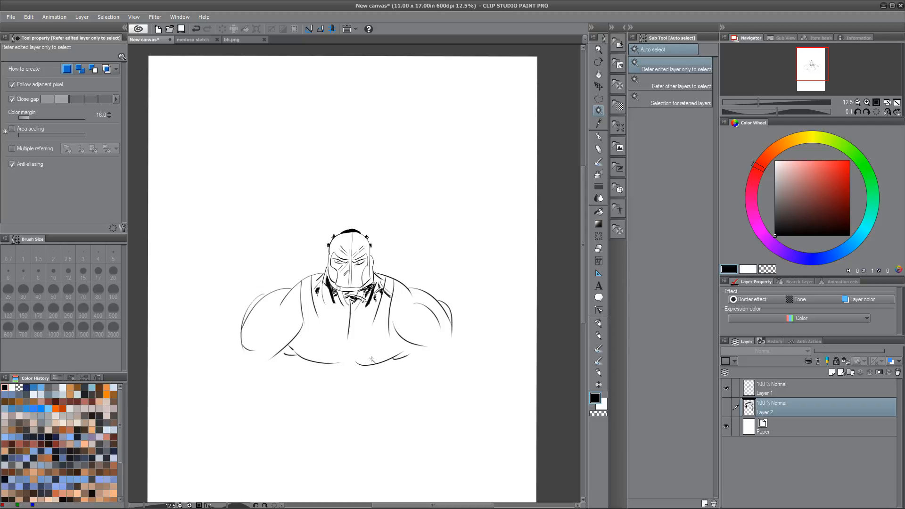
pyautogui.click(599, 324)
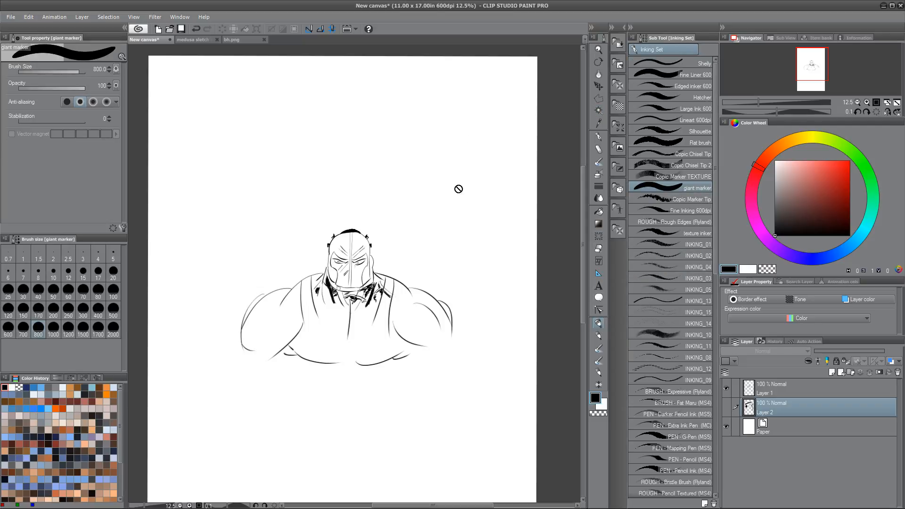
pyautogui.click(779, 392)
# Reduce the giant marker's brush size to 150, trying it with test strokes above the figure and undoing them.
pyautogui.moveTo(433, 214)
pyautogui.mouseDown()
pyautogui.moveTo(472, 168)
pyautogui.moveTo(477, 189)
pyautogui.mouseUp()
pyautogui.hotkey('ctrl', 'z')
pyautogui.press('[')
pyautogui.press('[')
pyautogui.press('[')
pyautogui.press('[')
pyautogui.press('[')
pyautogui.press('[')
pyautogui.press('[')
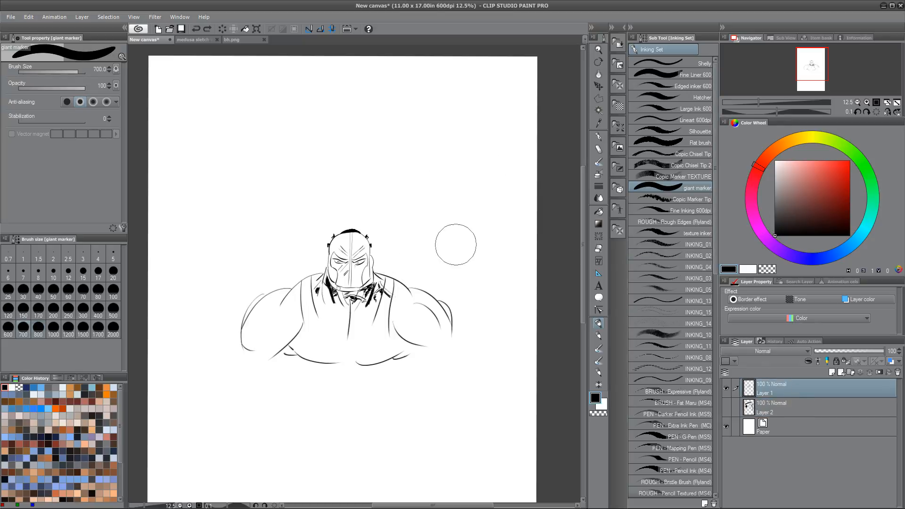
pyautogui.moveTo(394, 243); pyautogui.dragTo(471, 214)
pyautogui.press('[')
pyautogui.hotkey('ctrl', 'z')
pyautogui.moveTo(430, 242); pyautogui.dragTo(454, 231)
pyautogui.hotkey('ctrl', 'z')
pyautogui.press('[')
pyautogui.moveTo(271, 197)
pyautogui.mouseDown()
pyautogui.moveTo(327, 151)
pyautogui.moveTo(465, 108)
pyautogui.mouseUp()
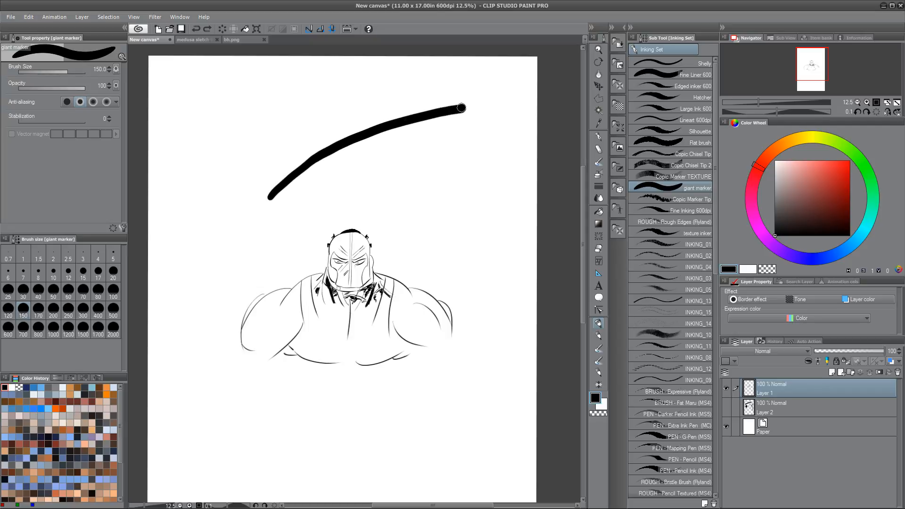
pyautogui.hotkey('ctrl', 'z')
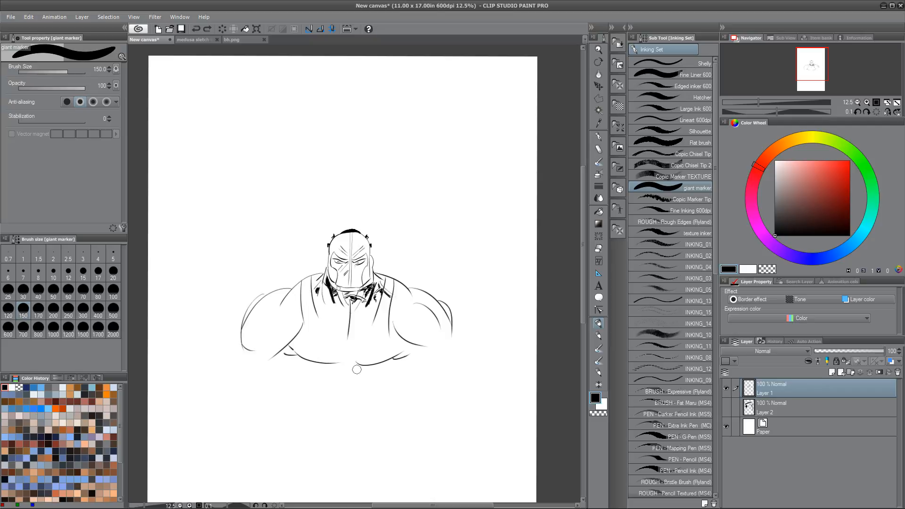
pyautogui.moveTo(373, 194)
pyautogui.mouseDown()
pyautogui.moveTo(448, 162)
pyautogui.moveTo(464, 220)
pyautogui.mouseUp()
pyautogui.hotkey('ctrl', 'z')
# On a new layer, draw a thick curved black tube from each side of the head down to the shoulder.
pyautogui.hotkey('ctrl', 'shift', 'n')
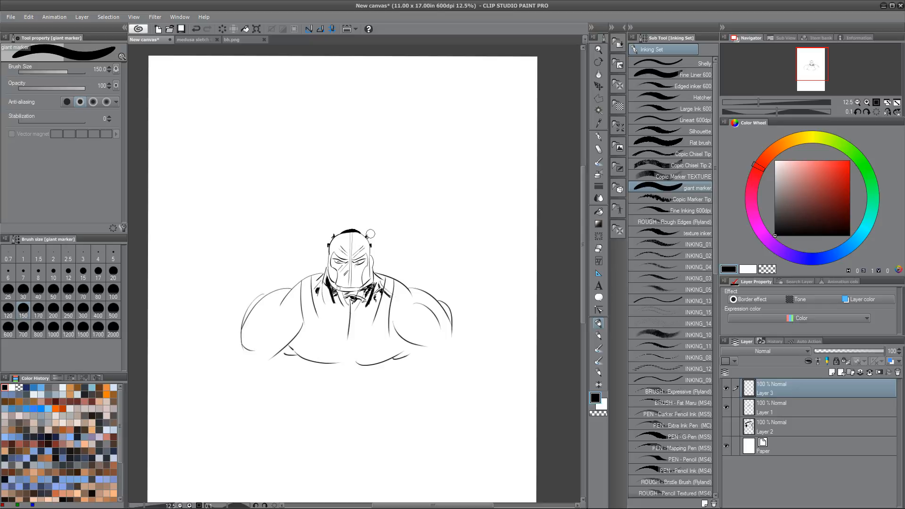
pyautogui.moveTo(370, 234)
pyautogui.mouseDown()
pyautogui.moveTo(388, 219)
pyautogui.moveTo(430, 282)
pyautogui.mouseUp()
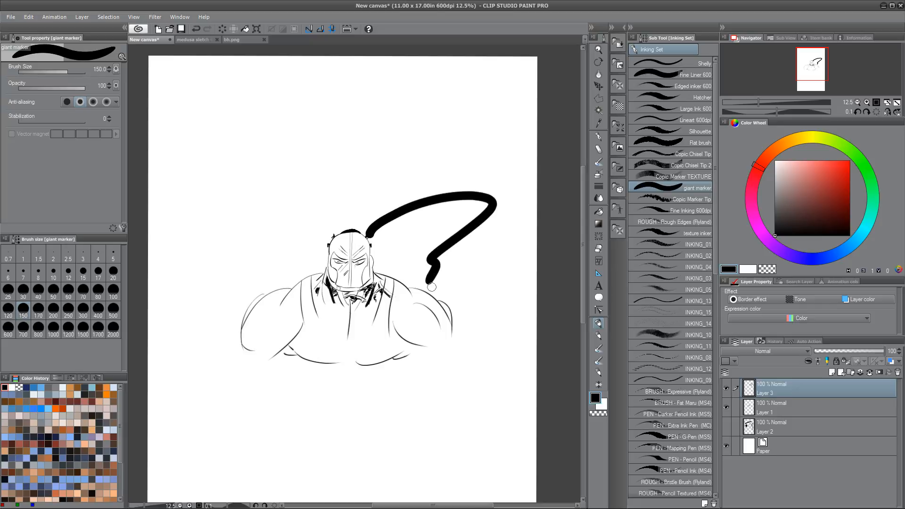
pyautogui.hotkey('ctrl', 'z')
pyautogui.moveTo(370, 234)
pyautogui.mouseDown()
pyautogui.moveTo(477, 212)
pyautogui.moveTo(425, 293)
pyautogui.mouseUp()
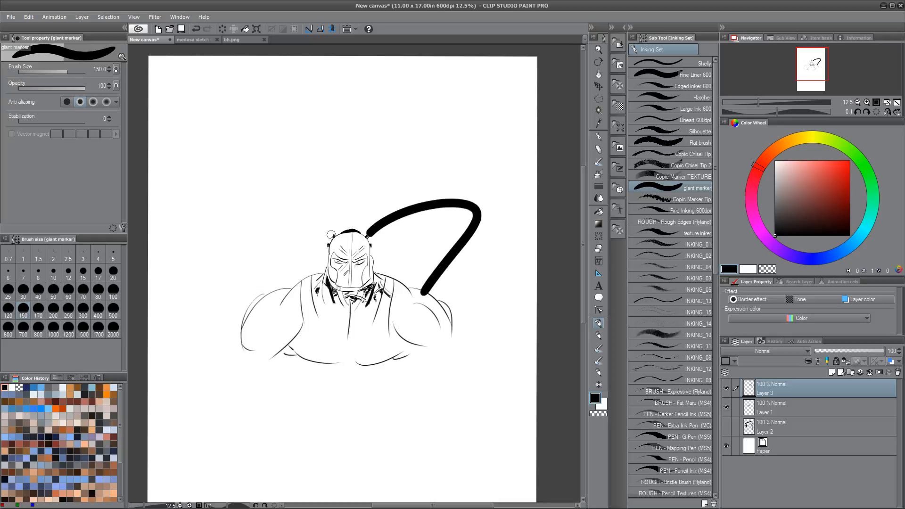
pyautogui.moveTo(330, 234)
pyautogui.mouseDown()
pyautogui.moveTo(238, 232)
pyautogui.moveTo(284, 291)
pyautogui.mouseUp()
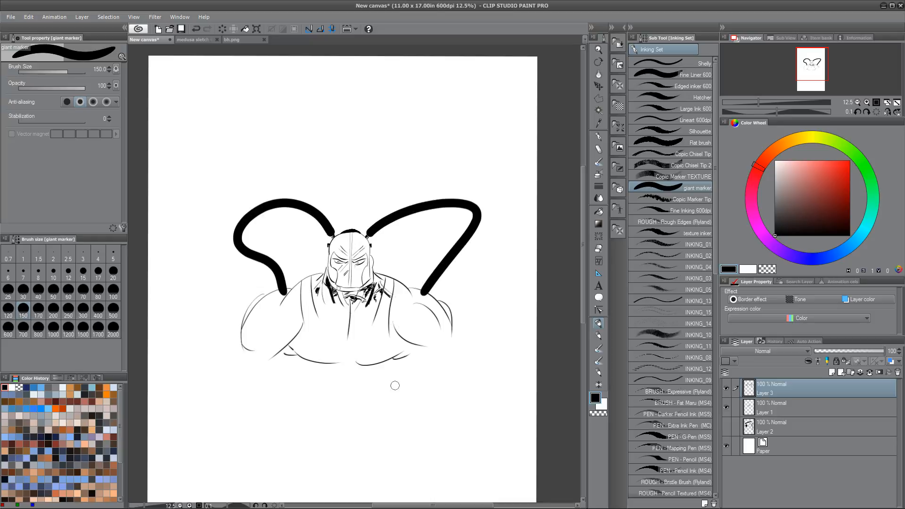
# On another new layer, draw a second, lower pair of thick black tubes from the sides of the head to the shoulders.
pyautogui.hotkey('ctrl', 'shift', 'n')
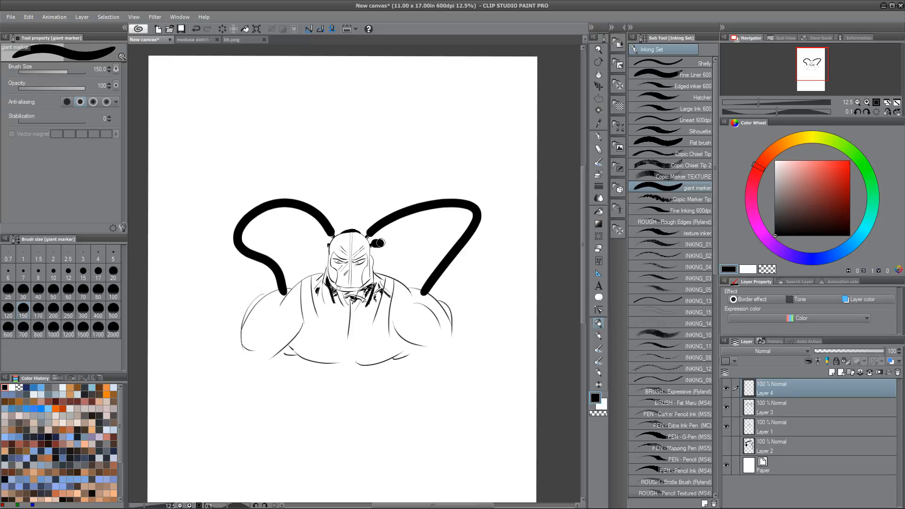
pyautogui.moveTo(372, 244); pyautogui.dragTo(443, 312)
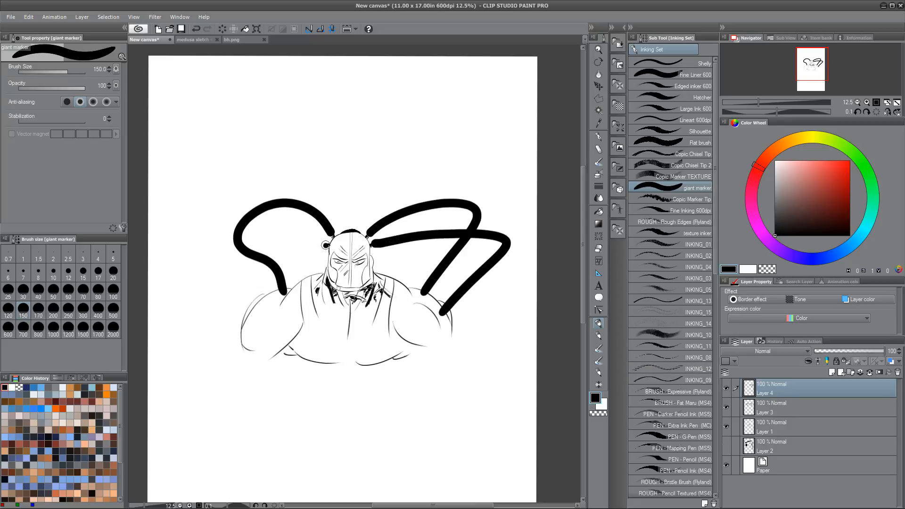
pyautogui.moveTo(327, 244)
pyautogui.mouseDown()
pyautogui.moveTo(252, 261)
pyautogui.moveTo(287, 293)
pyautogui.mouseUp()
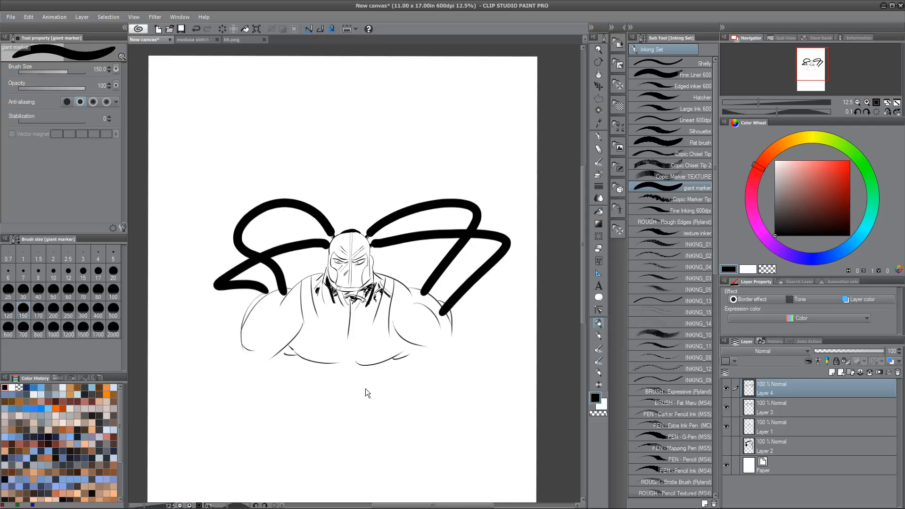
pyautogui.hotkey('ctrl', 'z')
pyautogui.moveTo(323, 244); pyautogui.dragTo(240, 304)
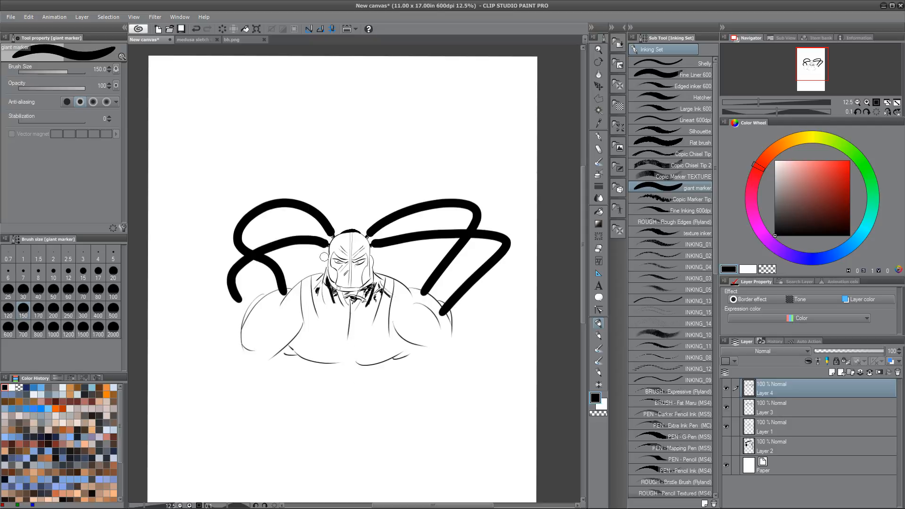
pyautogui.hotkey('ctrl', 'z')
pyautogui.moveTo(324, 244)
pyautogui.mouseDown()
pyautogui.moveTo(247, 267)
pyautogui.moveTo(265, 298)
pyautogui.mouseUp()
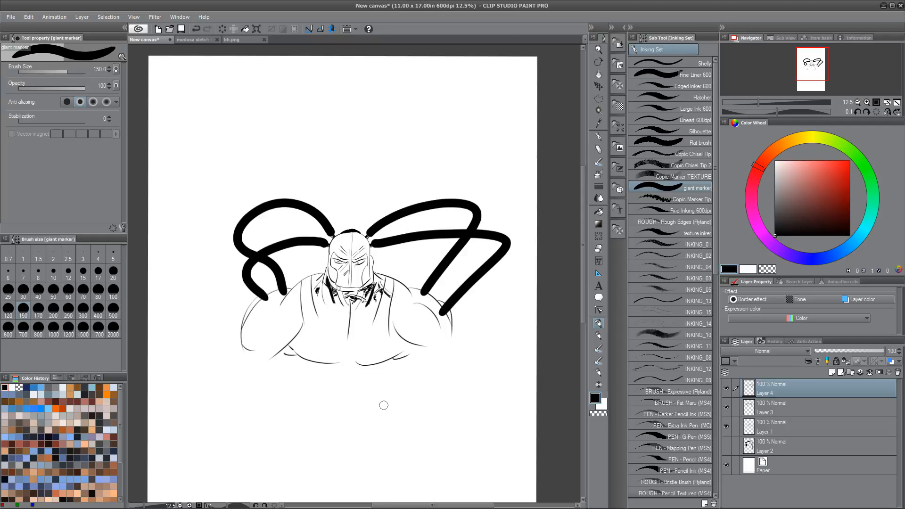
# Auto-select both upper tubes on Layer 3 and hollow them out so that only thin black outlines remain.
pyautogui.click(802, 404)
pyautogui.press('w')
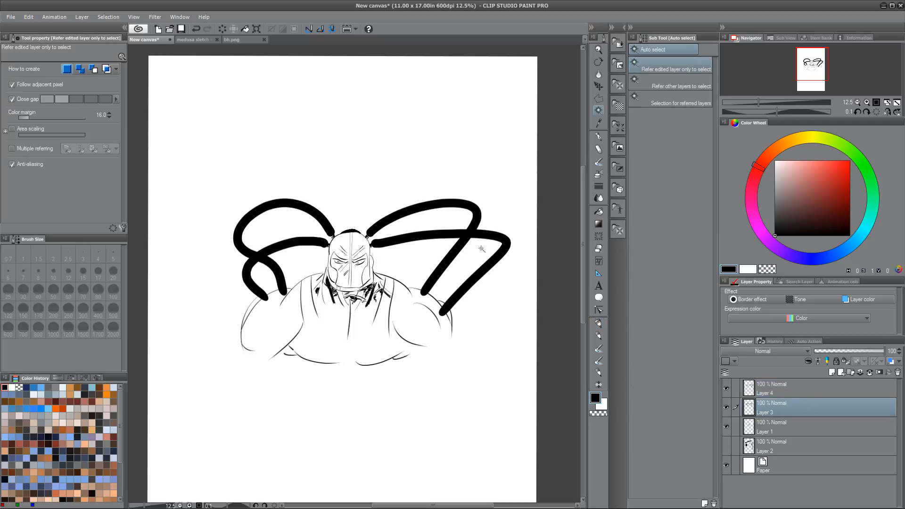
pyautogui.click(448, 205)
pyautogui.keyDown('shift'); pyautogui.click(283, 202); pyautogui.keyUp('shift')
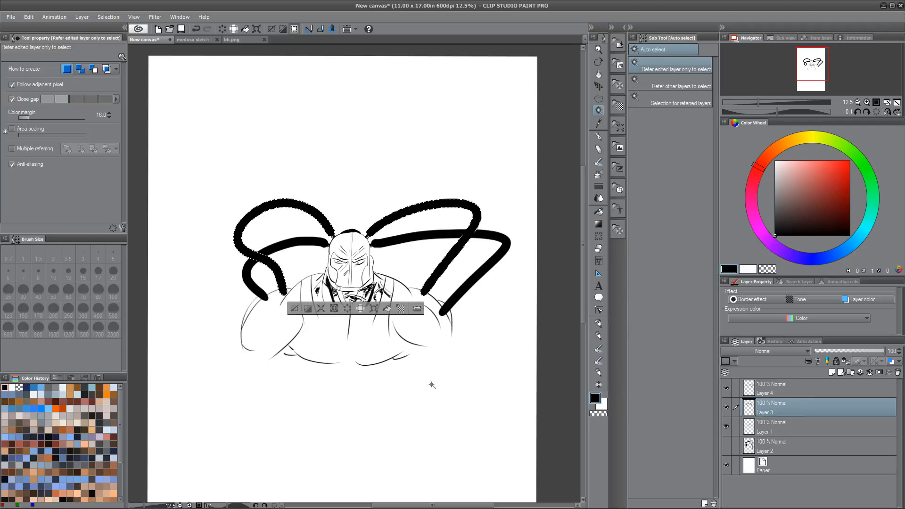
pyautogui.press('F1')
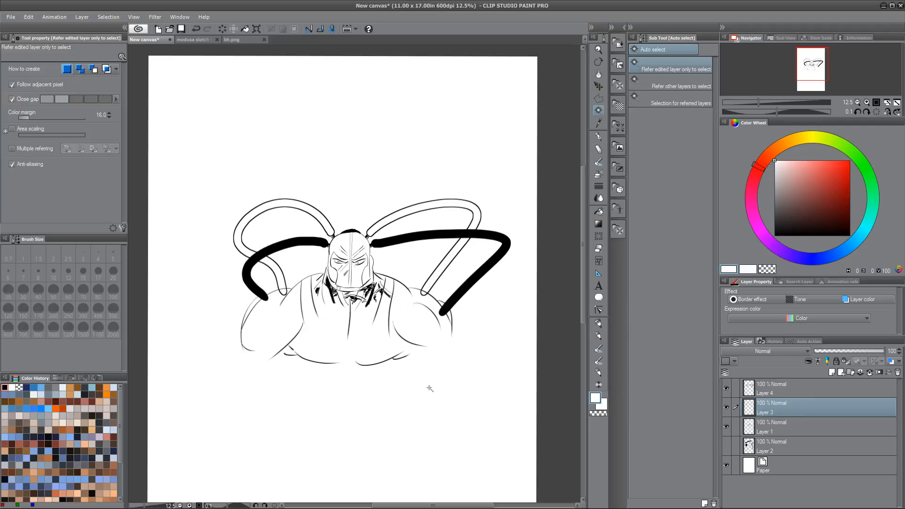
# Auto-select both lower tubes on Layer 4 and hollow them out into thin black outlines as well.
pyautogui.click(787, 427)
pyautogui.click(798, 389)
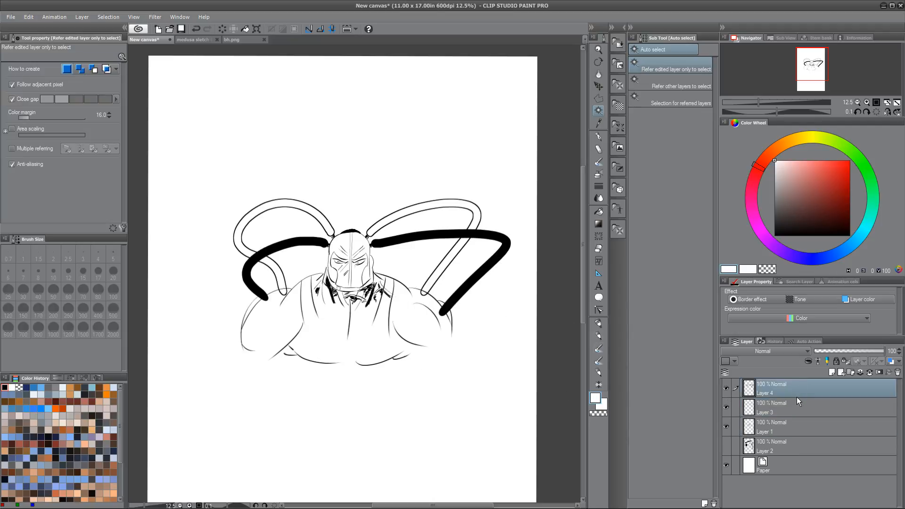
pyautogui.click(433, 236)
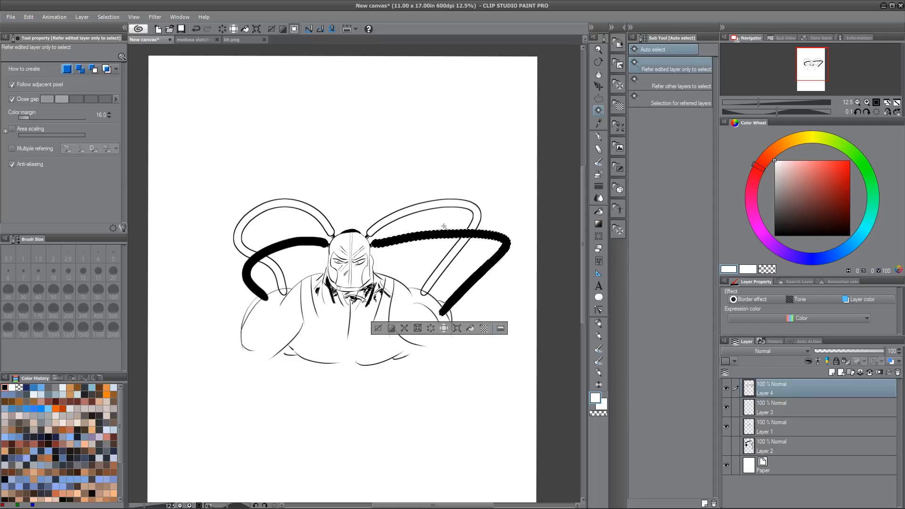
pyautogui.keyDown('shift'); pyautogui.click(290, 238); pyautogui.keyUp('shift')
pyautogui.press('Delete')
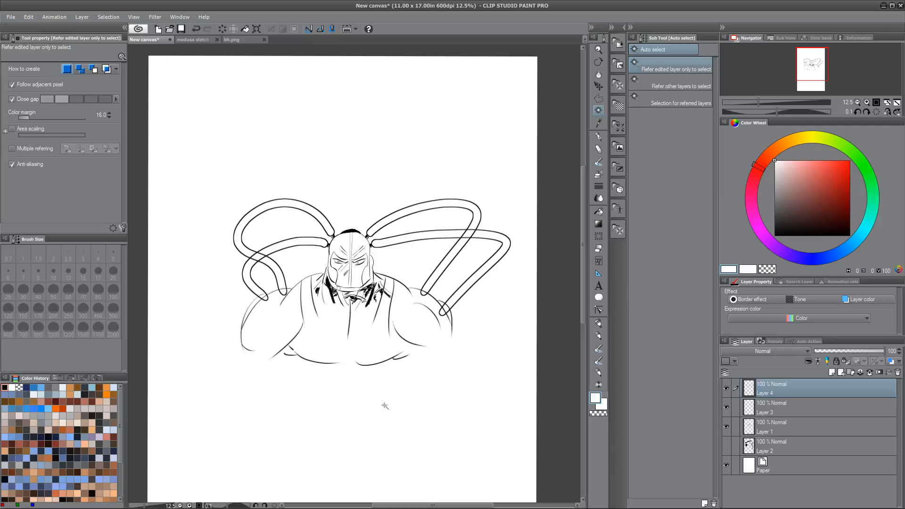
# Ink curved segment lines across the upper-right tube near the head with the Edged inker 600 brush in black at size 10.
pyautogui.moveTo(792, 390)
pyautogui.mouseDown()
pyautogui.moveTo(802, 409)
pyautogui.moveTo(805, 386)
pyautogui.mouseUp()
pyautogui.press('e')
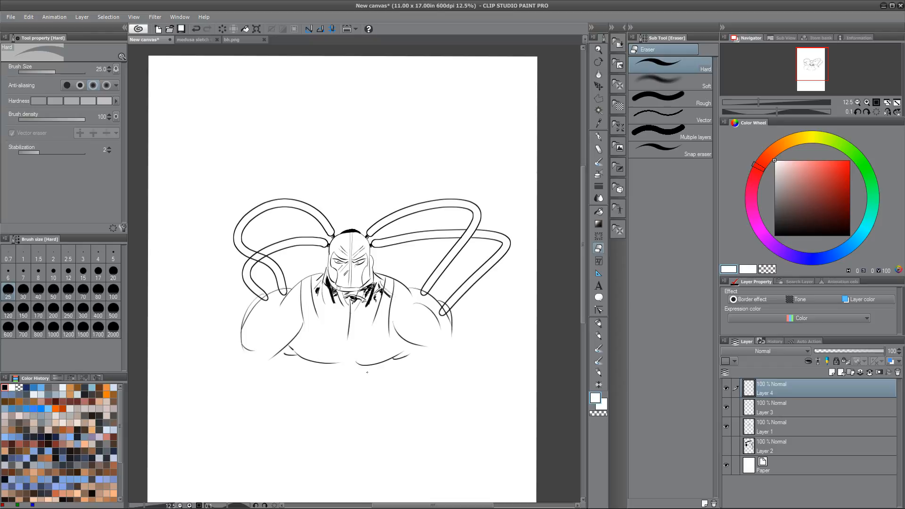
pyautogui.press('r')
pyautogui.moveTo(506, 141); pyautogui.dragTo(450, 417)
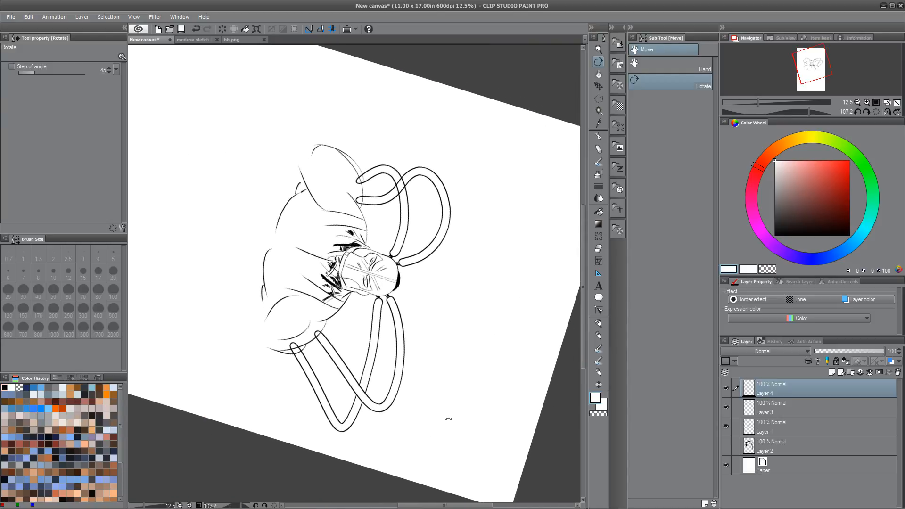
pyautogui.press('e')
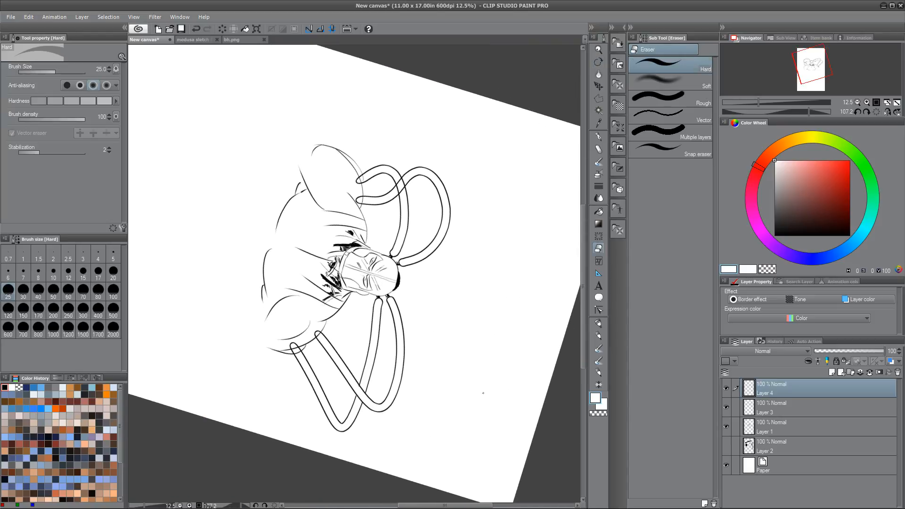
pyautogui.click(598, 324)
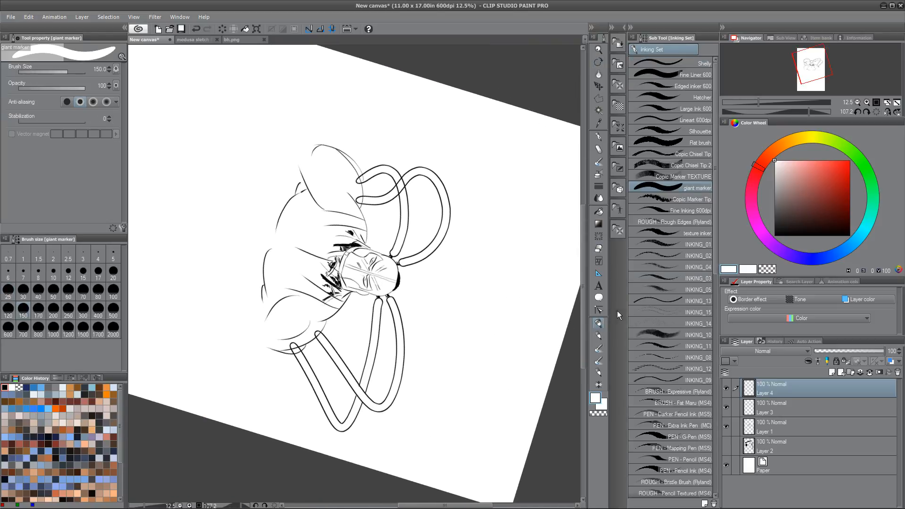
pyautogui.click(703, 86)
pyautogui.click(410, 309)
pyautogui.moveTo(785, 228); pyautogui.dragTo(776, 235)
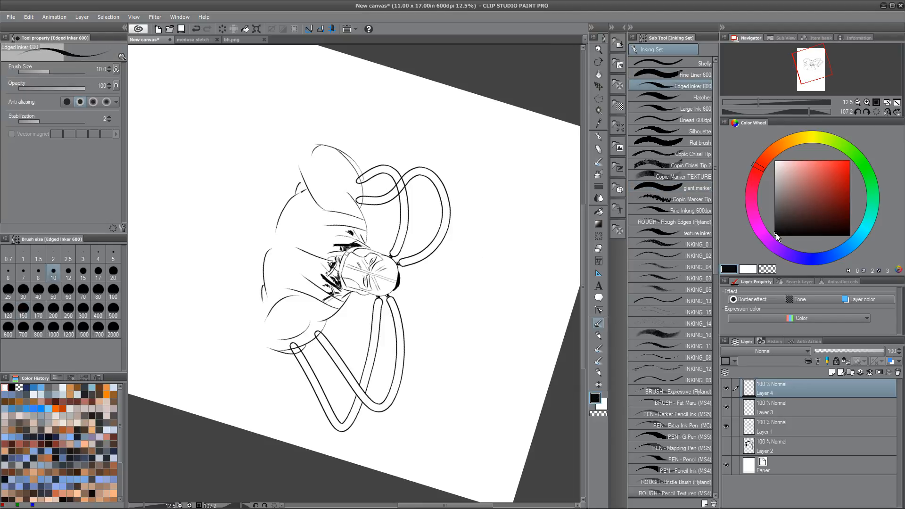
pyautogui.moveTo(394, 318); pyautogui.dragTo(400, 316)
pyautogui.scroll(5, 434, 258)
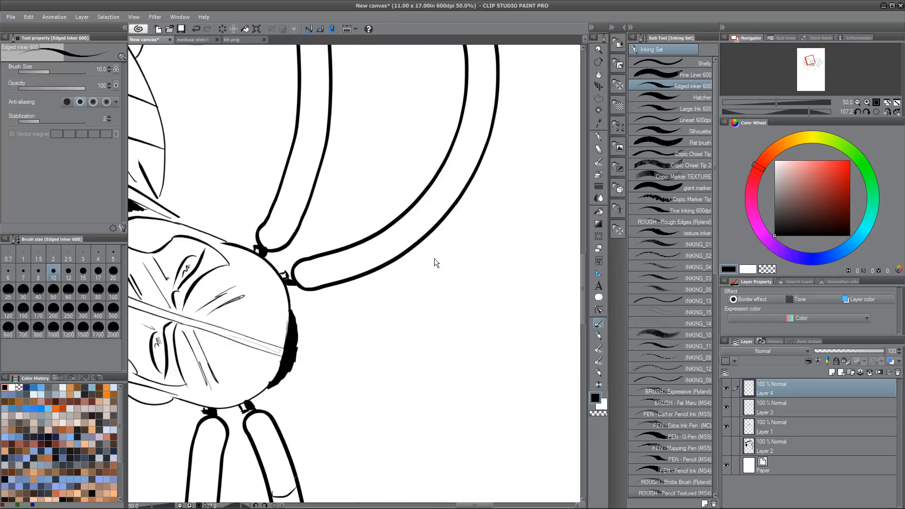
pyautogui.moveTo(298, 397)
pyautogui.mouseDown()
pyautogui.moveTo(284, 287)
pyautogui.moveTo(299, 226)
pyautogui.mouseUp()
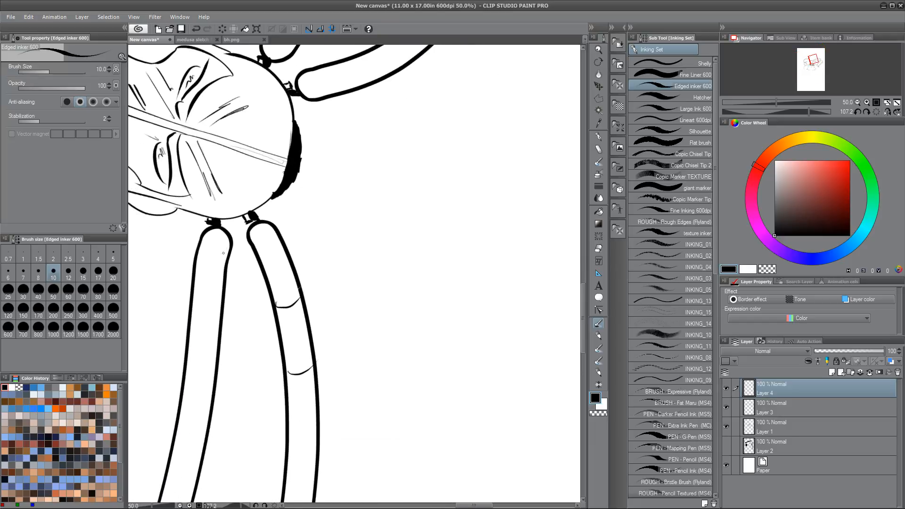
# Hatch fine black shading lines inside the head end of the lower-right tube, undoing the strokes that do not fit.
pyautogui.moveTo(212, 238)
pyautogui.mouseDown()
pyautogui.moveTo(225, 262)
pyautogui.moveTo(218, 220)
pyautogui.moveTo(226, 263)
pyautogui.moveTo(216, 225)
pyautogui.moveTo(232, 253)
pyautogui.mouseUp()
pyautogui.hotkey('ctrl', 'z')
pyautogui.moveTo(310, 237); pyautogui.dragTo(212, 247)
pyautogui.moveTo(270, 382); pyautogui.dragTo(272, 406)
pyautogui.press('x')
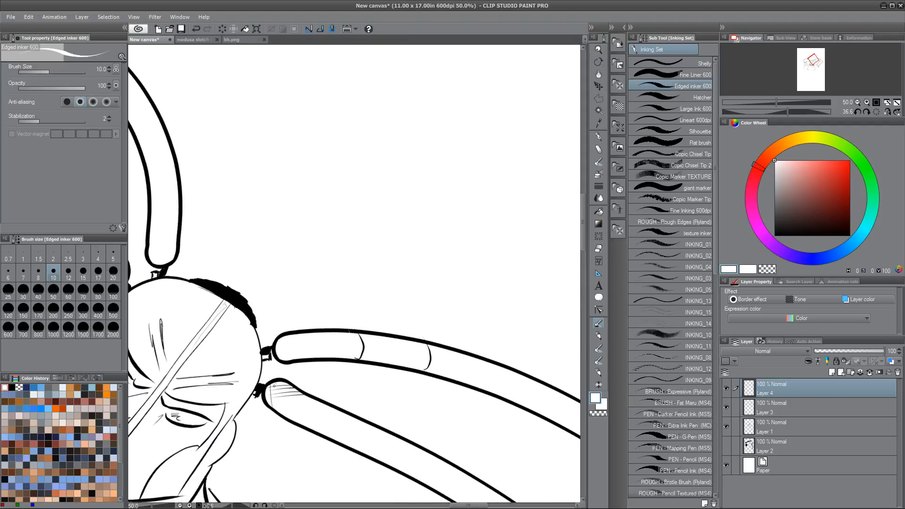
pyautogui.hotkey('ctrl', 'z')
pyautogui.hotkey('ctrl', 'z')
pyautogui.click(776, 235)
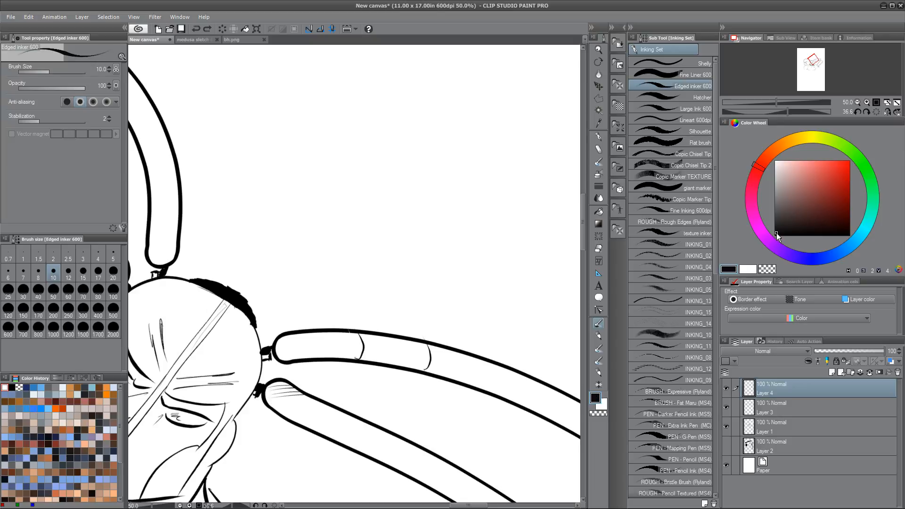
pyautogui.moveTo(271, 386)
pyautogui.mouseDown()
pyautogui.moveTo(294, 422)
pyautogui.moveTo(288, 385)
pyautogui.moveTo(298, 419)
pyautogui.mouseUp()
# Zoom out to 12.5% and turn the canvas back upright to view the whole figure with its tubes.
pyautogui.scroll(-4, 302, 402)
pyautogui.moveTo(301, 402); pyautogui.dragTo(463, 163)
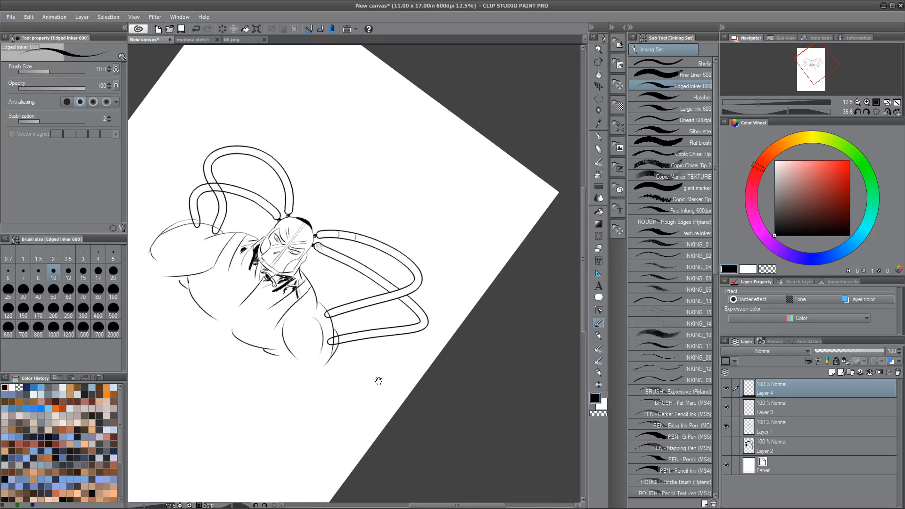
pyautogui.moveTo(383, 365); pyautogui.dragTo(395, 361)
pyautogui.press('r')
pyautogui.moveTo(439, 315); pyautogui.dragTo(480, 248)
pyautogui.moveTo(346, 392); pyautogui.dragTo(412, 326)
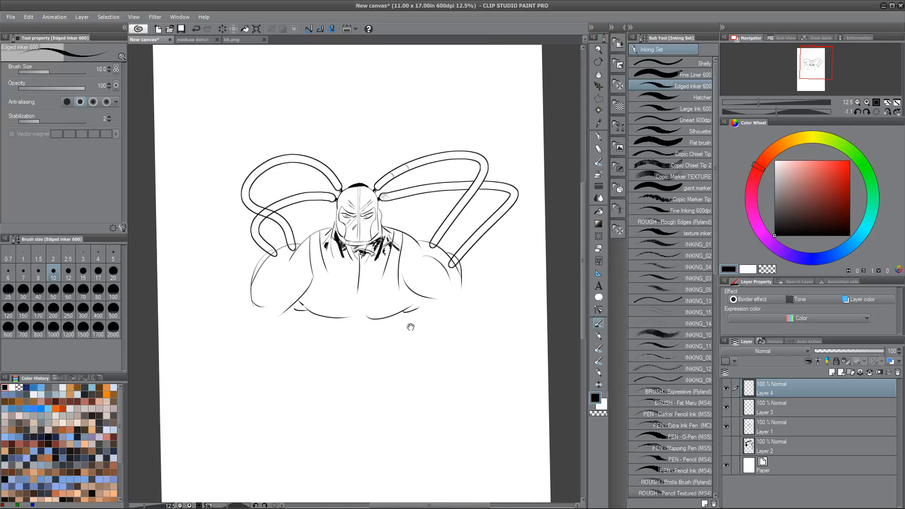
# Ink a heavy black shadow along the lower edge of the upper-right tube near the head with the Edged inker 600 brush.
pyautogui.press('r')
pyautogui.moveTo(469, 306)
pyautogui.mouseDown()
pyautogui.moveTo(464, 299)
pyautogui.moveTo(405, 371)
pyautogui.mouseUp()
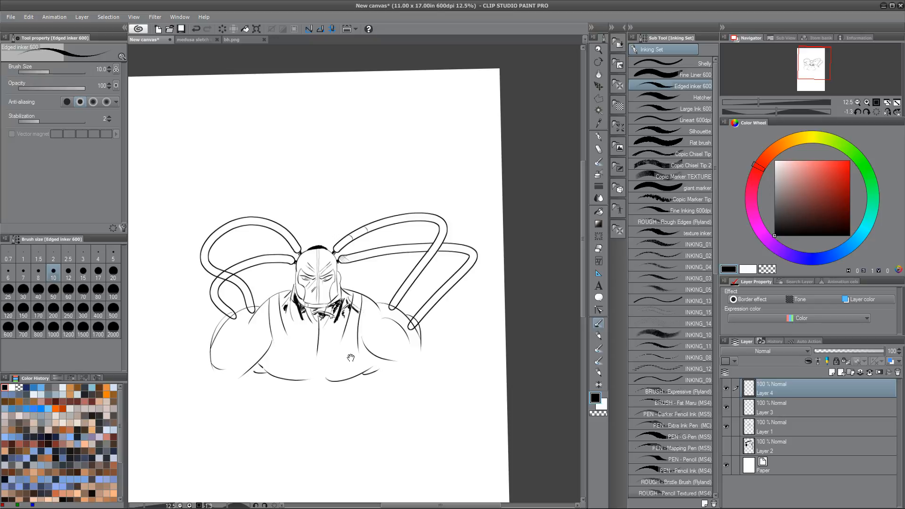
pyautogui.moveTo(353, 239)
pyautogui.mouseDown()
pyautogui.moveTo(338, 251)
pyautogui.moveTo(360, 239)
pyautogui.mouseUp()
pyautogui.moveTo(370, 380); pyautogui.dragTo(348, 340)
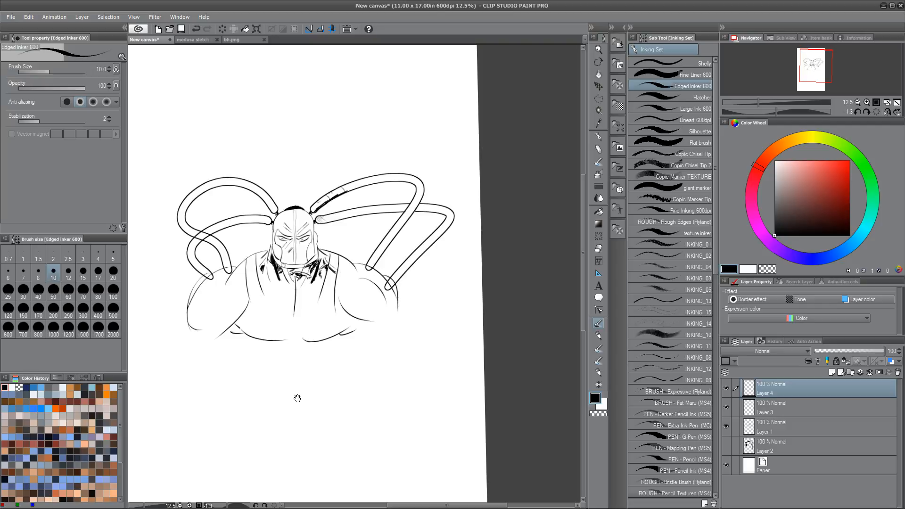
# Erase the shoulder end of the outer right tube with the Hard eraser at size 25, and make Layer 3 active for inking.
pyautogui.press('e')
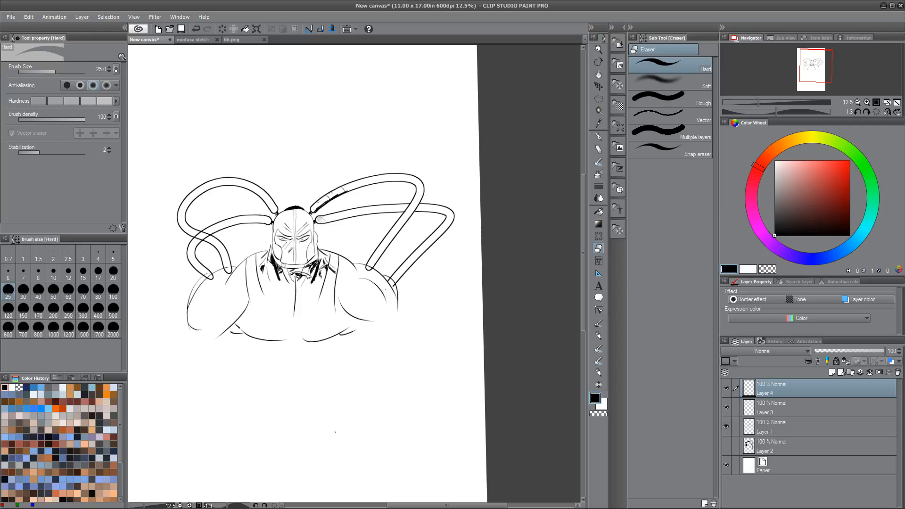
pyautogui.moveTo(328, 442); pyautogui.dragTo(340, 407)
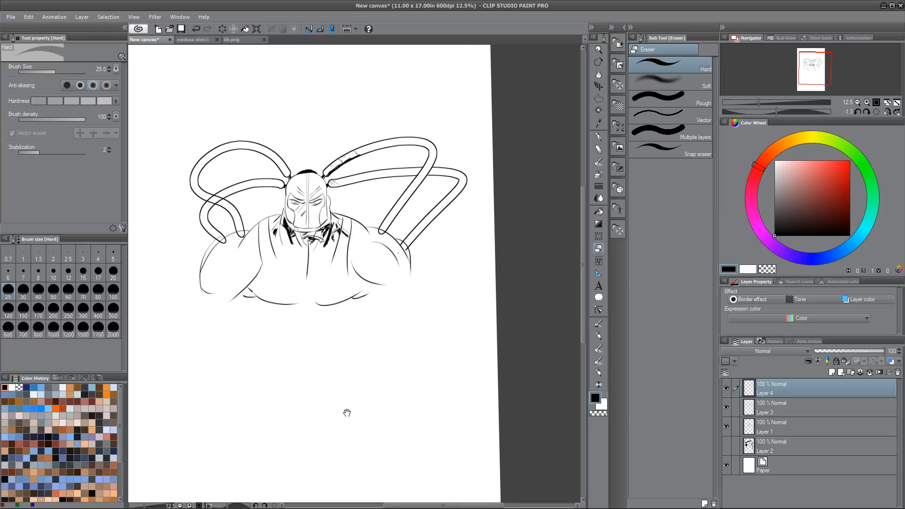
pyautogui.click(774, 412)
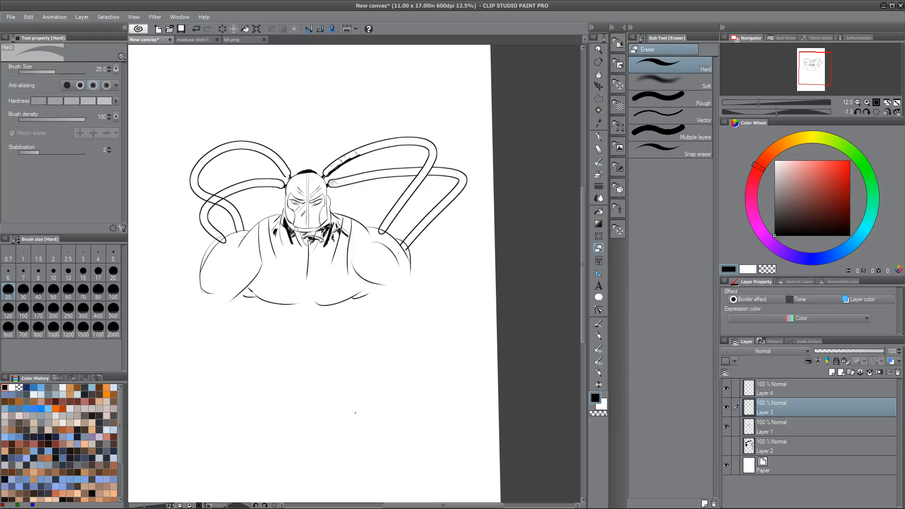
pyautogui.click(598, 324)
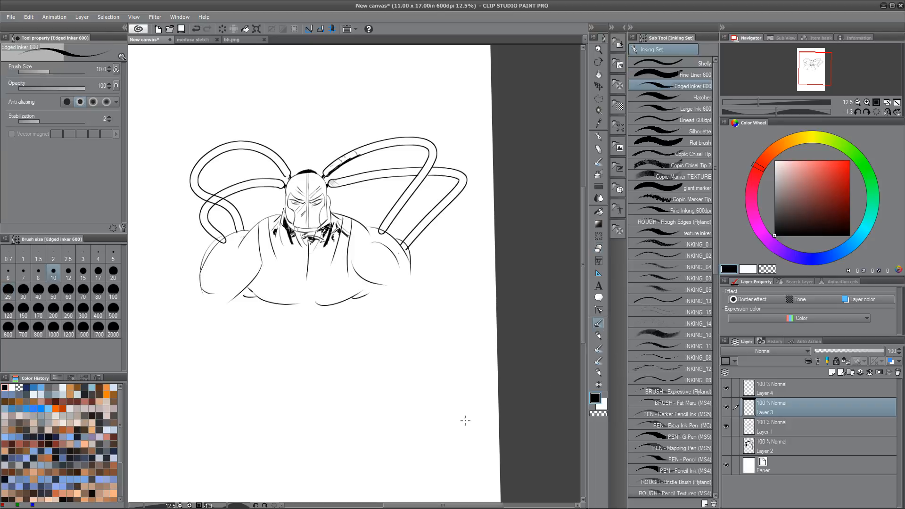
# Add an auto action named "blob to line art" to the Comic Basics set.
pyautogui.click(810, 339)
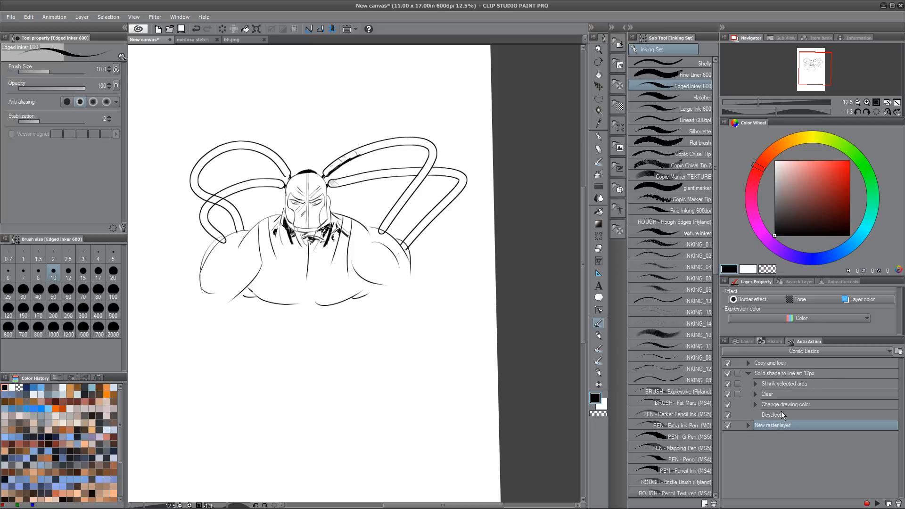
pyautogui.rightClick(772, 445)
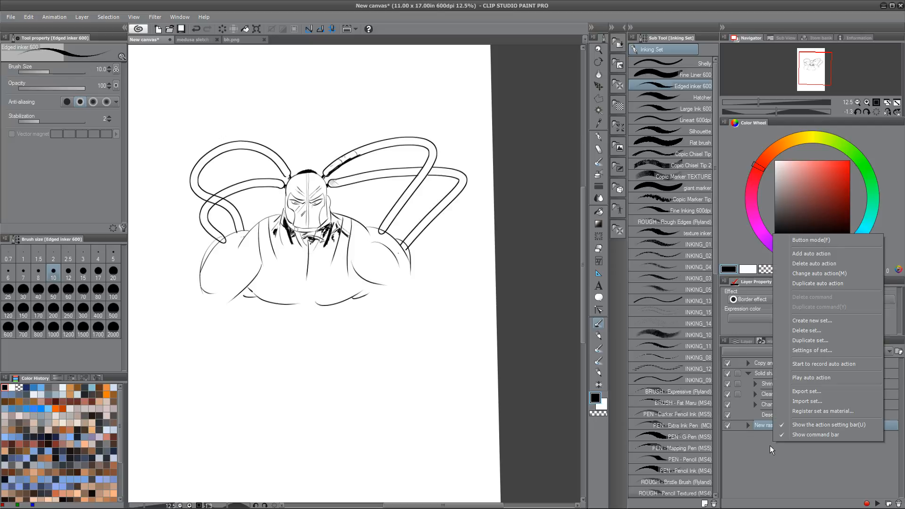
pyautogui.click(839, 254)
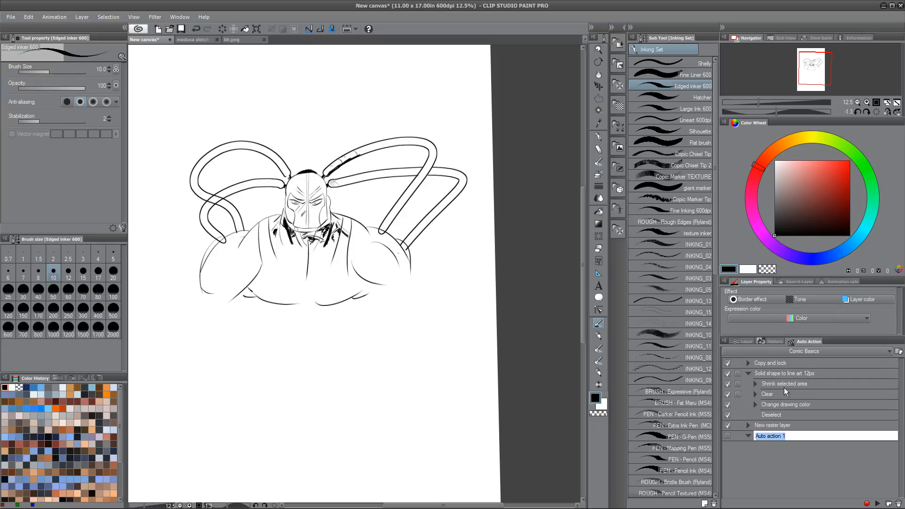
pyautogui.write('blob to line art')
pyautogui.press('Return')
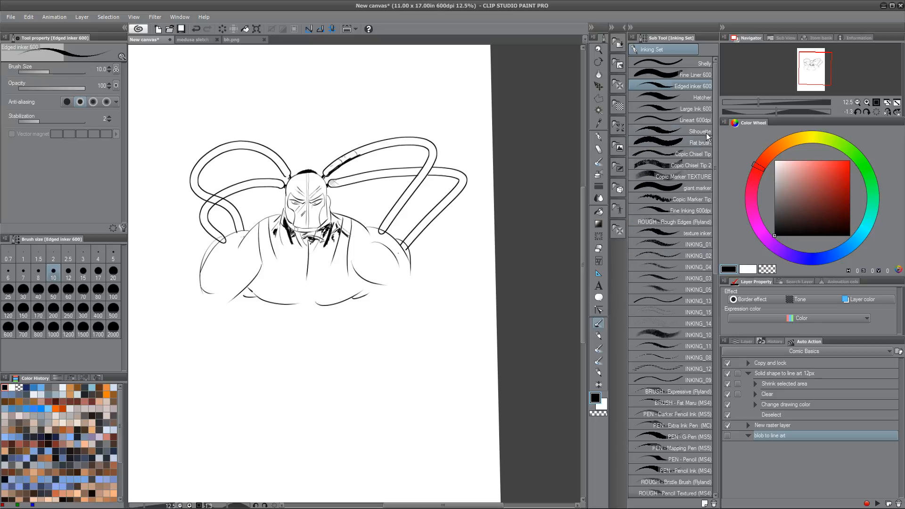
# Paint a large solid black blob below the figure with the giant marker brush at size 300.
pyautogui.click(699, 192)
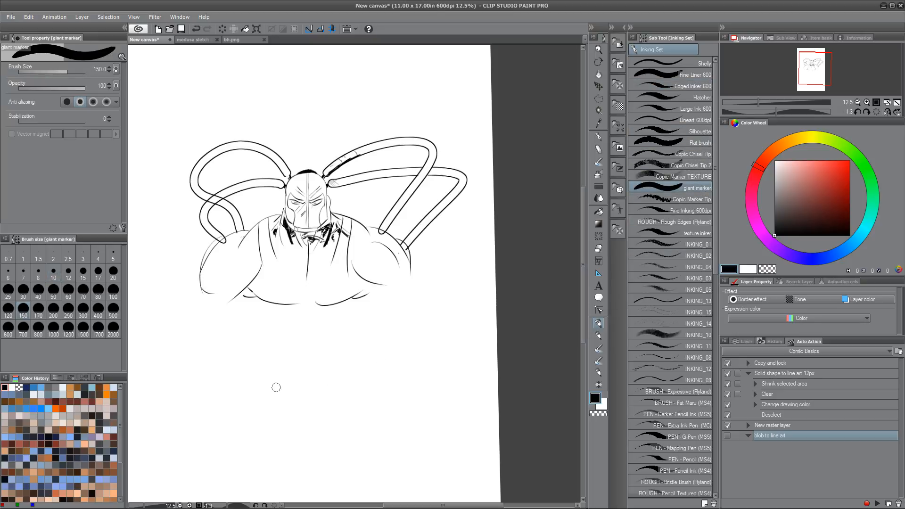
pyautogui.press(']')
pyautogui.press(']')
pyautogui.press(']')
pyautogui.press(']')
pyautogui.moveTo(286, 365)
pyautogui.mouseDown()
pyautogui.moveTo(236, 392)
pyautogui.moveTo(281, 371)
pyautogui.moveTo(261, 429)
pyautogui.moveTo(297, 377)
pyautogui.moveTo(236, 390)
pyautogui.moveTo(218, 370)
pyautogui.moveTo(237, 350)
pyautogui.moveTo(228, 368)
pyautogui.moveTo(232, 330)
pyautogui.moveTo(261, 334)
pyautogui.moveTo(271, 353)
pyautogui.moveTo(248, 342)
pyautogui.moveTo(265, 366)
pyautogui.moveTo(245, 316)
pyautogui.moveTo(337, 370)
pyautogui.moveTo(289, 414)
pyautogui.moveTo(307, 396)
pyautogui.moveTo(314, 364)
pyautogui.moveTo(317, 417)
pyautogui.moveTo(345, 374)
pyautogui.moveTo(380, 423)
pyautogui.moveTo(363, 390)
pyautogui.moveTo(313, 445)
pyautogui.moveTo(294, 427)
pyautogui.moveTo(322, 487)
pyautogui.moveTo(344, 443)
pyautogui.moveTo(310, 467)
pyautogui.moveTo(343, 397)
pyautogui.moveTo(357, 411)
pyautogui.moveTo(359, 438)
pyautogui.moveTo(306, 485)
pyautogui.moveTo(307, 444)
pyautogui.moveTo(363, 473)
pyautogui.moveTo(383, 409)
pyautogui.mouseUp()
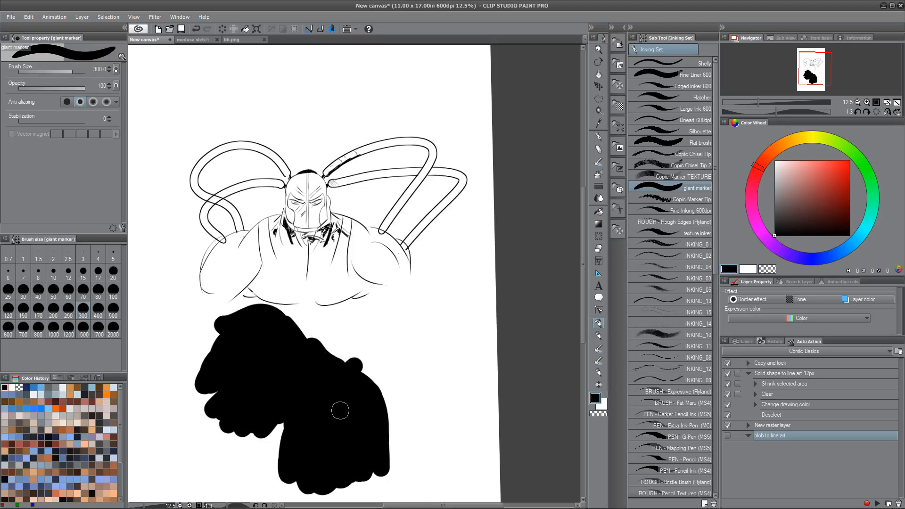
# Auto-select the black blob and start recording the blob to line art action with a Shrink selected area command.
pyautogui.press('w')
pyautogui.click(318, 438)
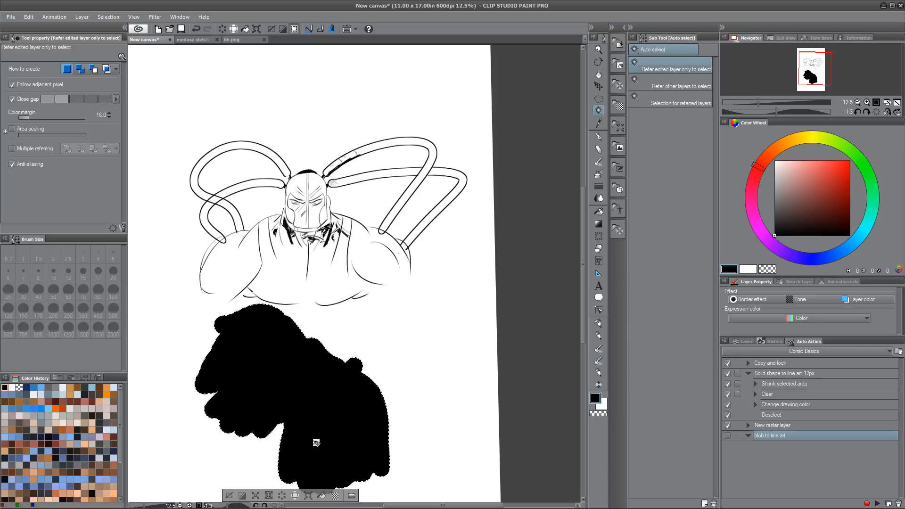
pyautogui.click(869, 503)
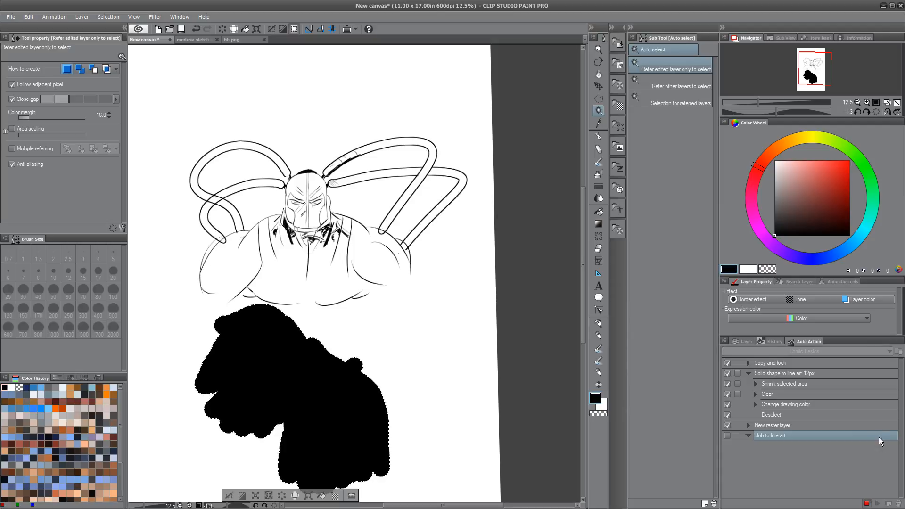
pyautogui.click(110, 17)
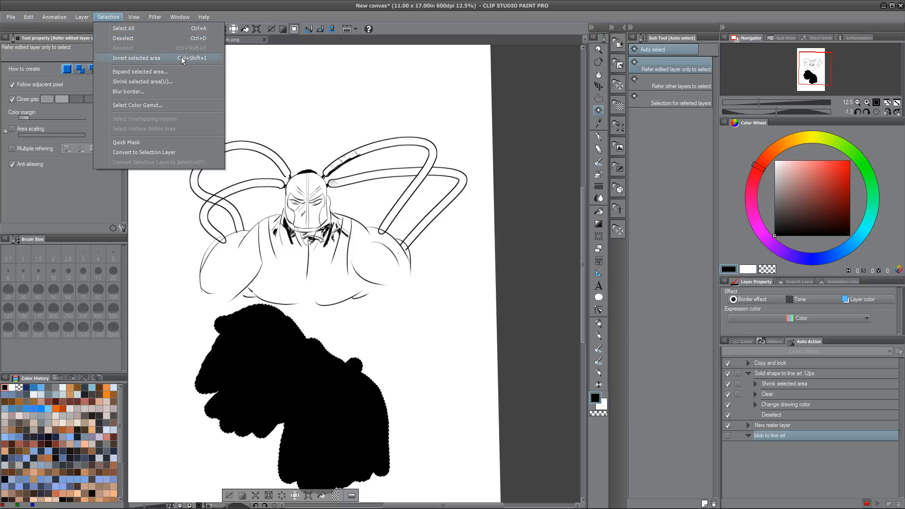
pyautogui.click(191, 83)
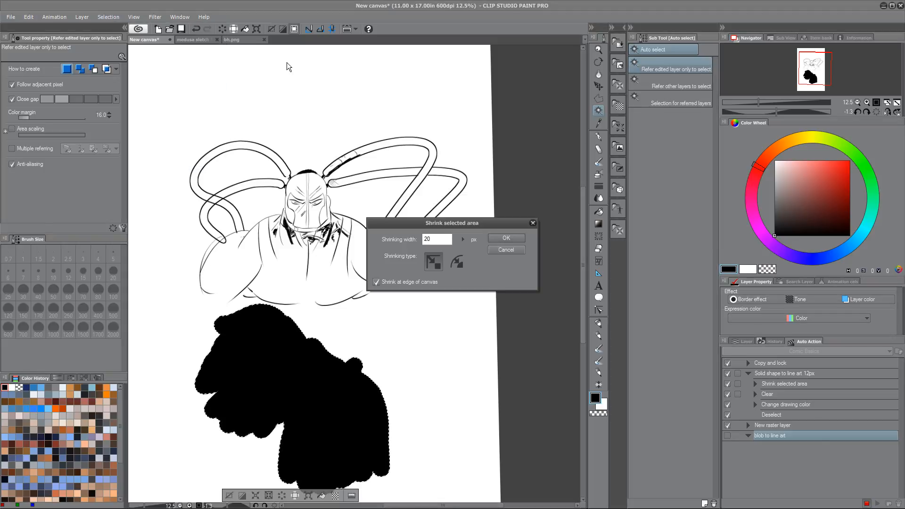
pyautogui.doubleClick(436, 238)
pyautogui.click(506, 239)
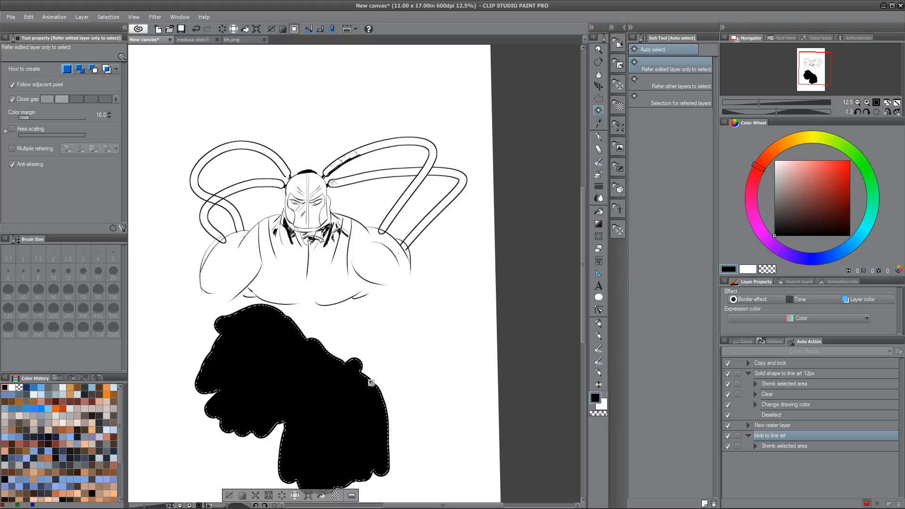
# Record clearing the selected blob interior and deselecting it as the remaining commands, and stop recording the action.
pyautogui.press('Delete')
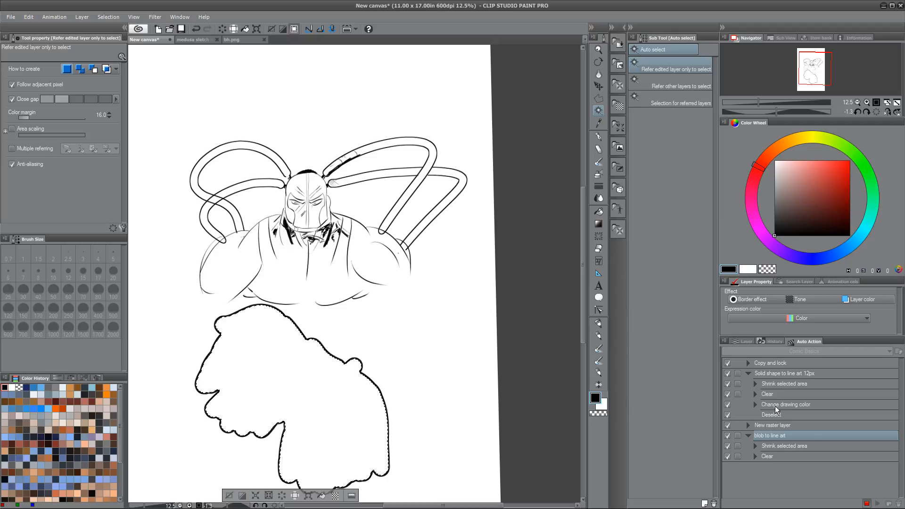
pyautogui.hotkey('ctrl', 'd')
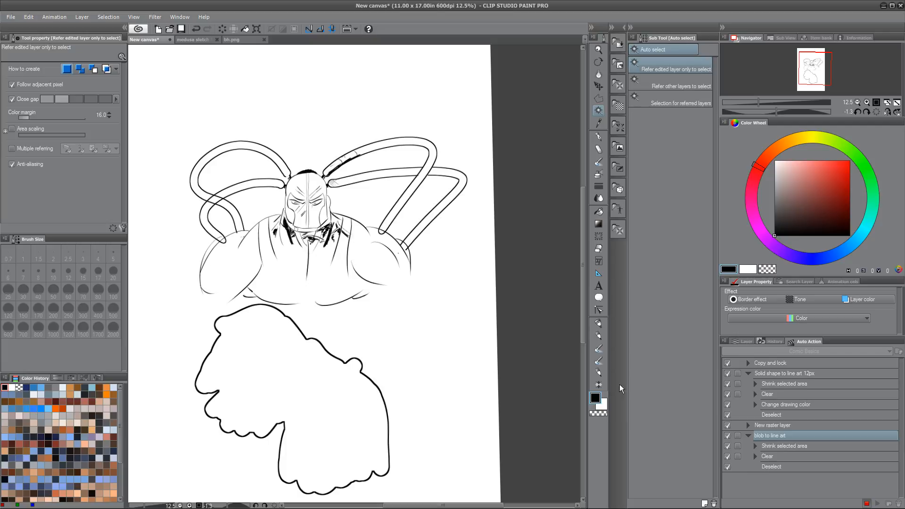
pyautogui.click(868, 503)
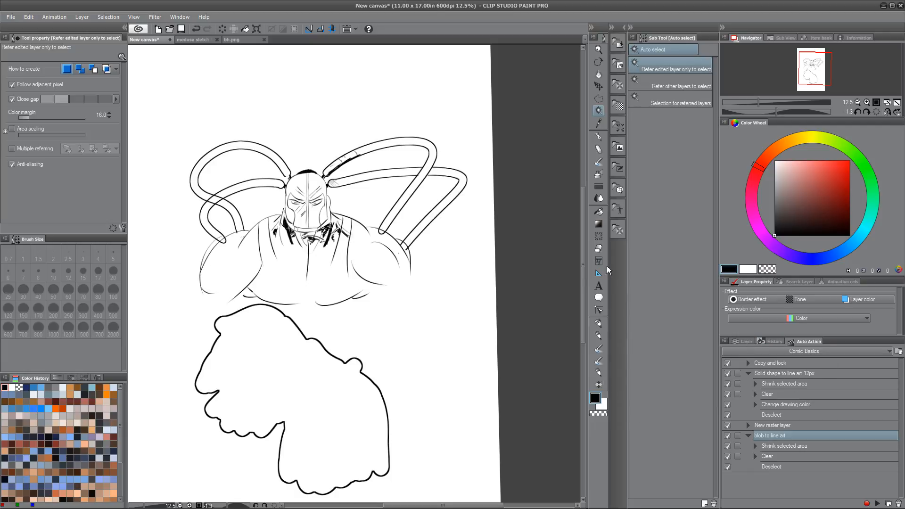
# Examine where shortcuts for auto actions are assigned in the Shortcut Settings, without changing any.
pyautogui.click(11, 18)
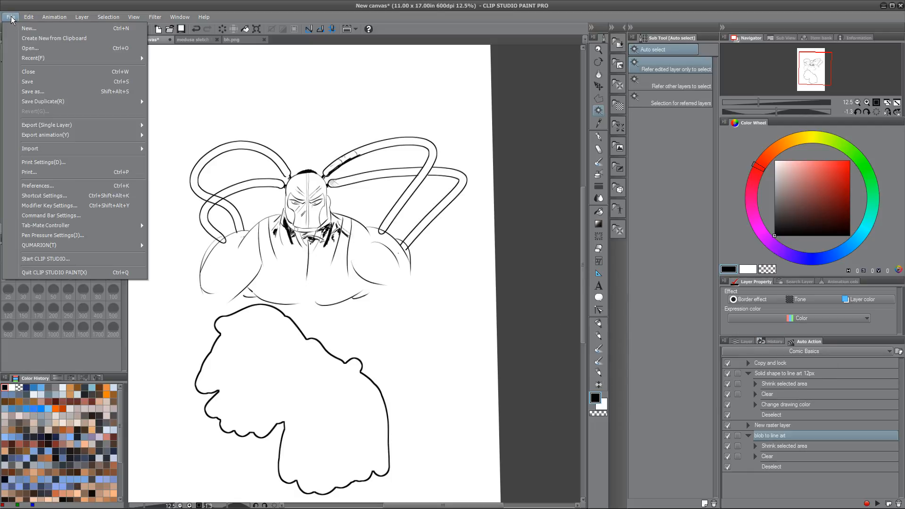
pyautogui.click(65, 196)
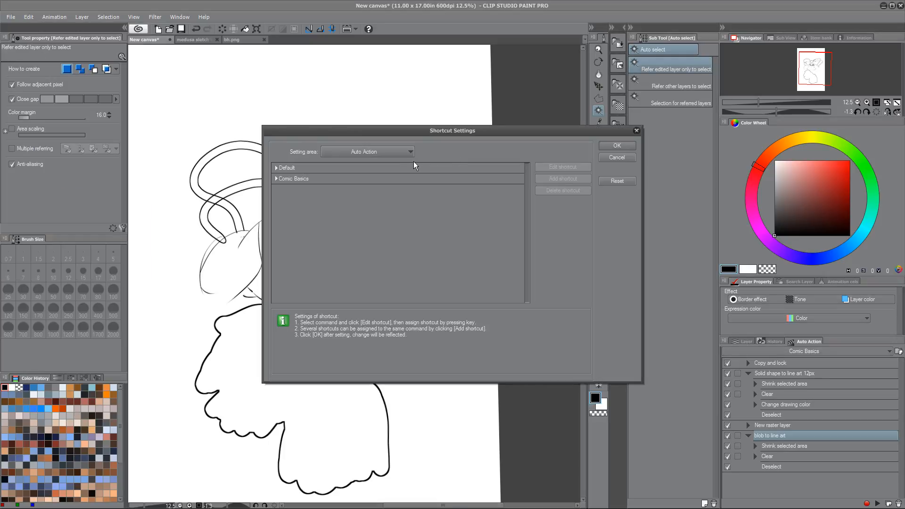
pyautogui.click(637, 131)
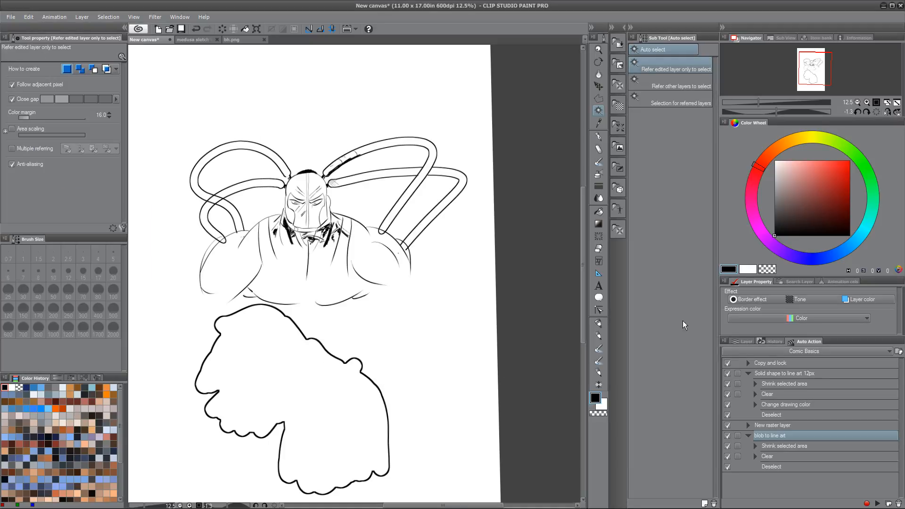
# Paint a second solid black blob beside the first with the giant marker and convert it using the blob to line art action.
pyautogui.click(598, 326)
pyautogui.moveTo(429, 333)
pyautogui.mouseDown()
pyautogui.moveTo(461, 305)
pyautogui.moveTo(428, 382)
pyautogui.moveTo(464, 356)
pyautogui.moveTo(449, 377)
pyautogui.moveTo(447, 469)
pyautogui.moveTo(457, 384)
pyautogui.moveTo(459, 413)
pyautogui.moveTo(480, 357)
pyautogui.moveTo(453, 375)
pyautogui.mouseUp()
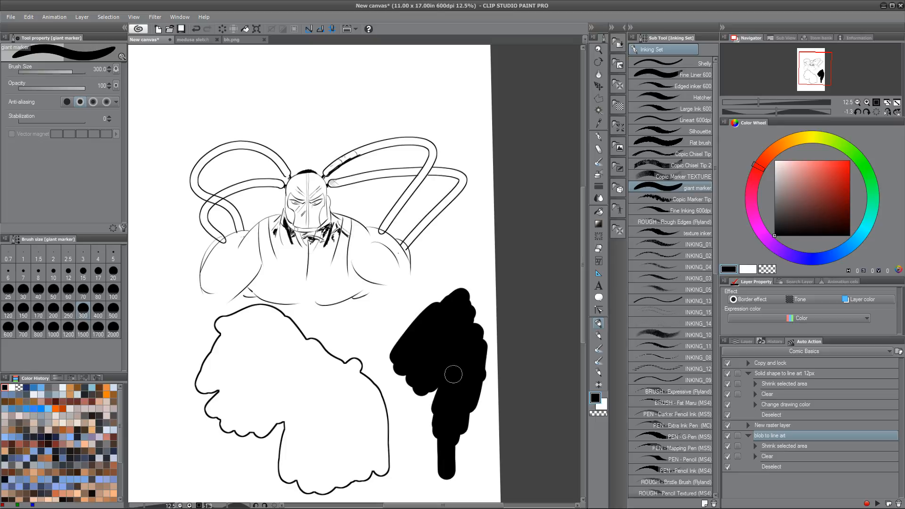
pyautogui.press('w')
pyautogui.click(457, 367)
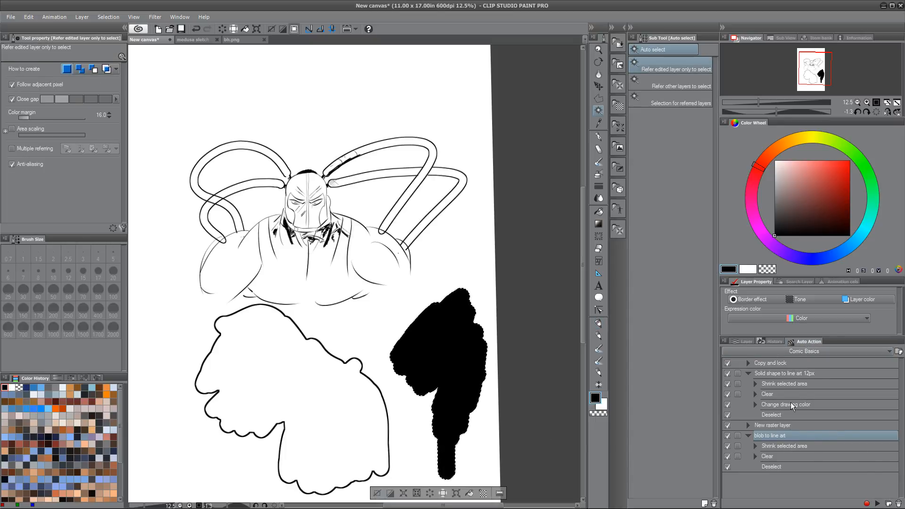
pyautogui.click(877, 504)
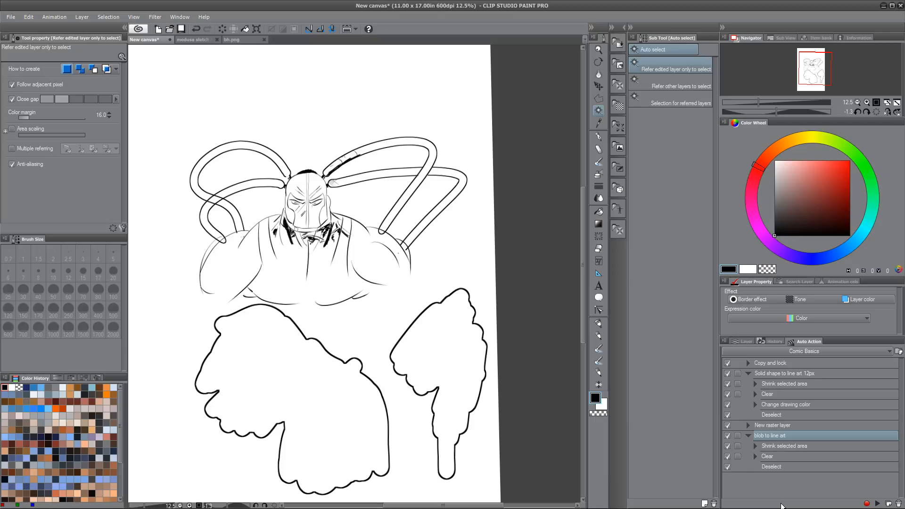
# Try out segmented pipe strokes above and below the figure with the Steel Pipe brush at size 80, undoing them all.
pyautogui.click(599, 385)
pyautogui.moveTo(309, 122)
pyautogui.mouseDown()
pyautogui.moveTo(297, 120)
pyautogui.moveTo(431, 195)
pyautogui.mouseUp()
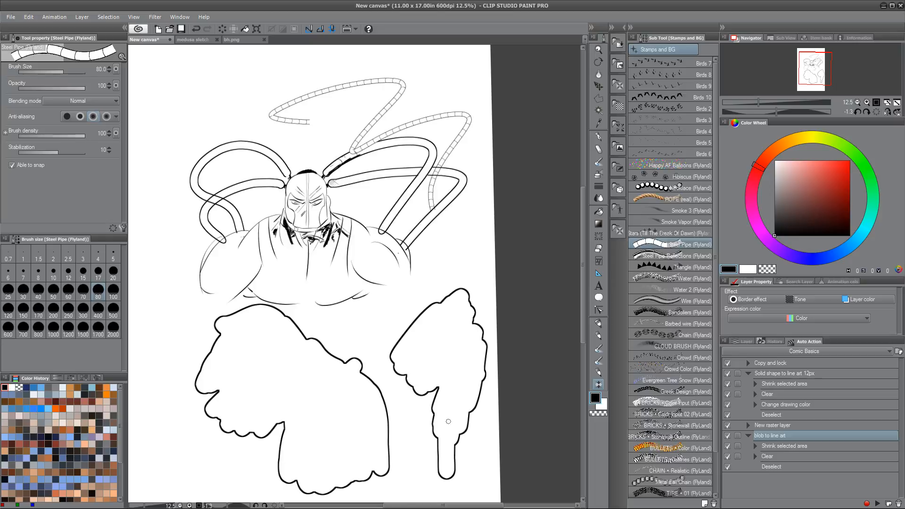
pyautogui.moveTo(333, 329); pyautogui.dragTo(481, 267)
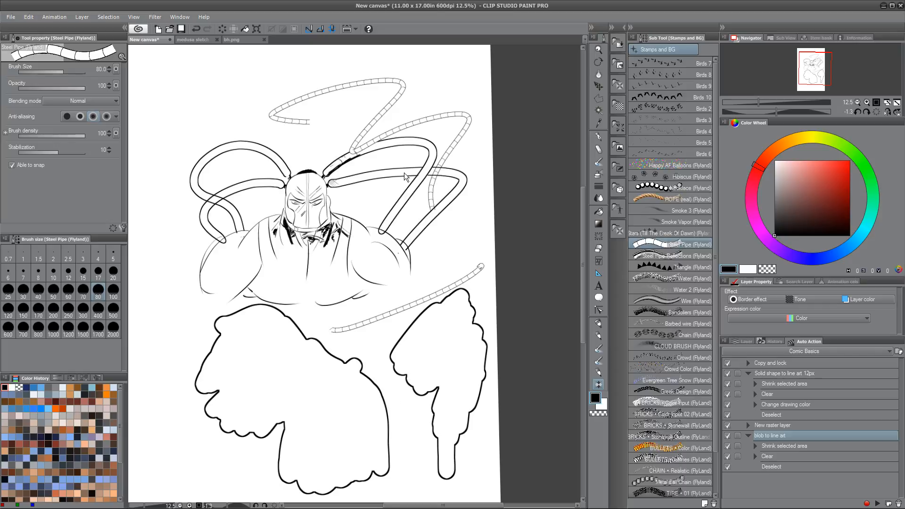
pyautogui.hotkey('ctrl', 'z')
pyautogui.hotkey('ctrl', 'z')
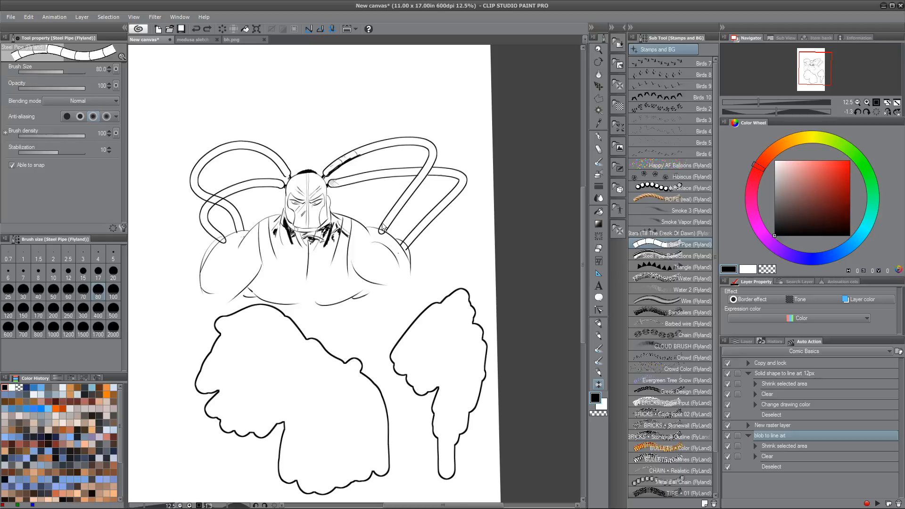
pyautogui.moveTo(314, 108)
pyautogui.mouseDown()
pyautogui.moveTo(372, 127)
pyautogui.moveTo(381, 191)
pyautogui.mouseUp()
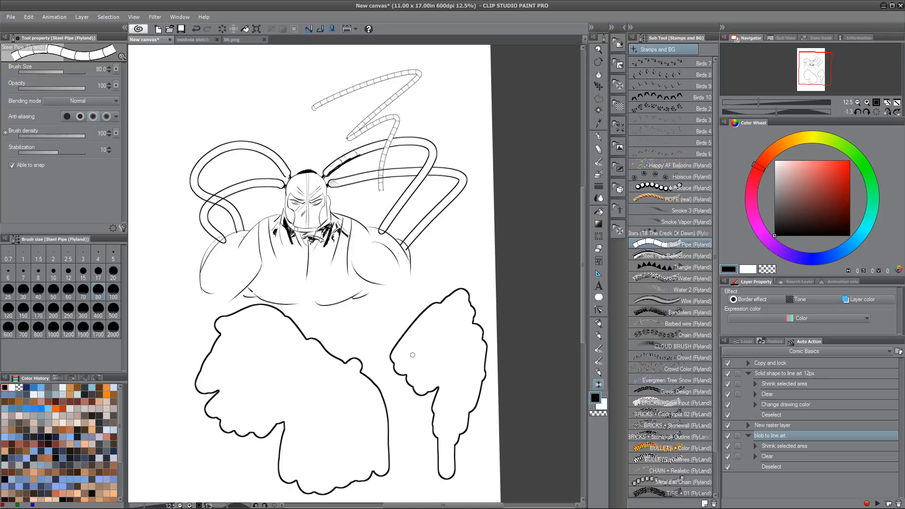
pyautogui.hotkey('ctrl', 'z')
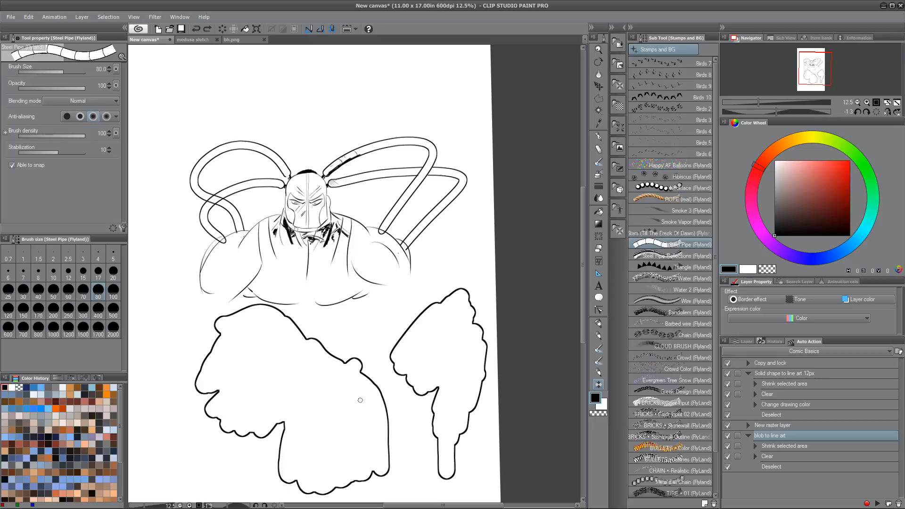